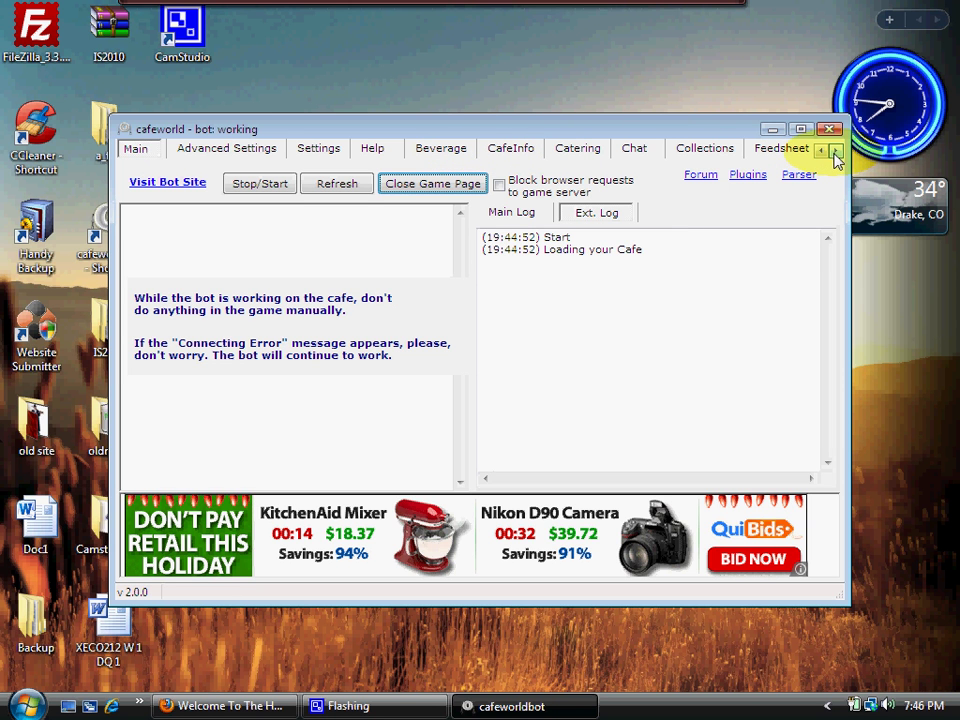
- Open the ZMC plugin page of the bot
{"action": "left_click", "coordinate": [836, 151]}
{"action": "left_click", "coordinate": [836, 151]}
{"action": "left_click", "coordinate": [836, 151]}
{"action": "left_click", "coordinate": [836, 151]}
{"action": "left_click", "coordinate": [836, 151]}
{"action": "left_click", "coordinate": [836, 151]}
{"action": "left_click", "coordinate": [836, 151]}
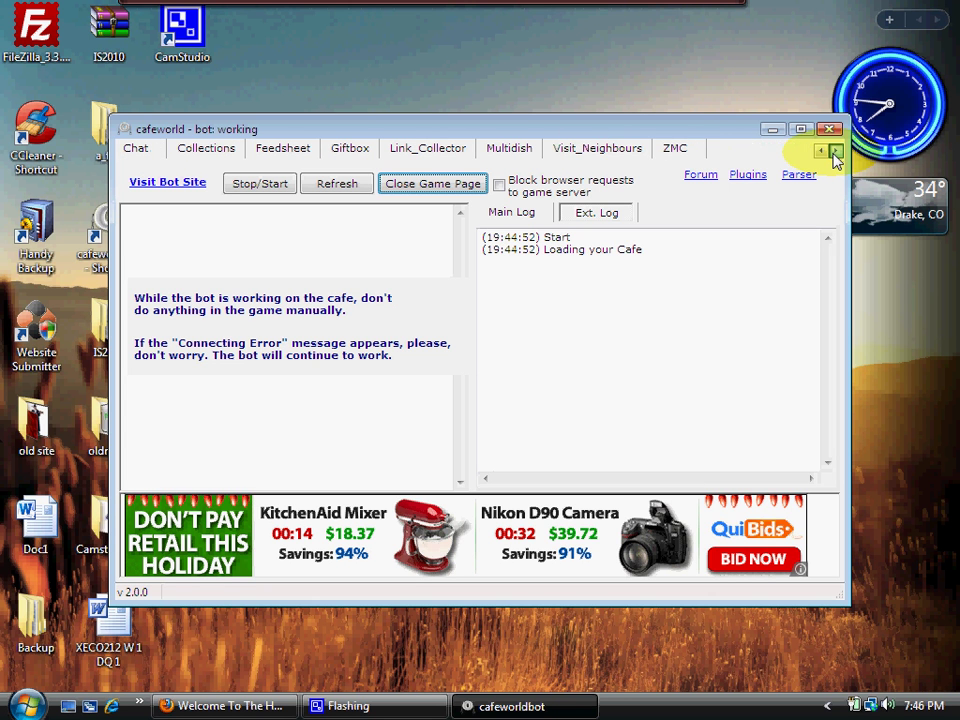
{"action": "left_click", "coordinate": [680, 155]}
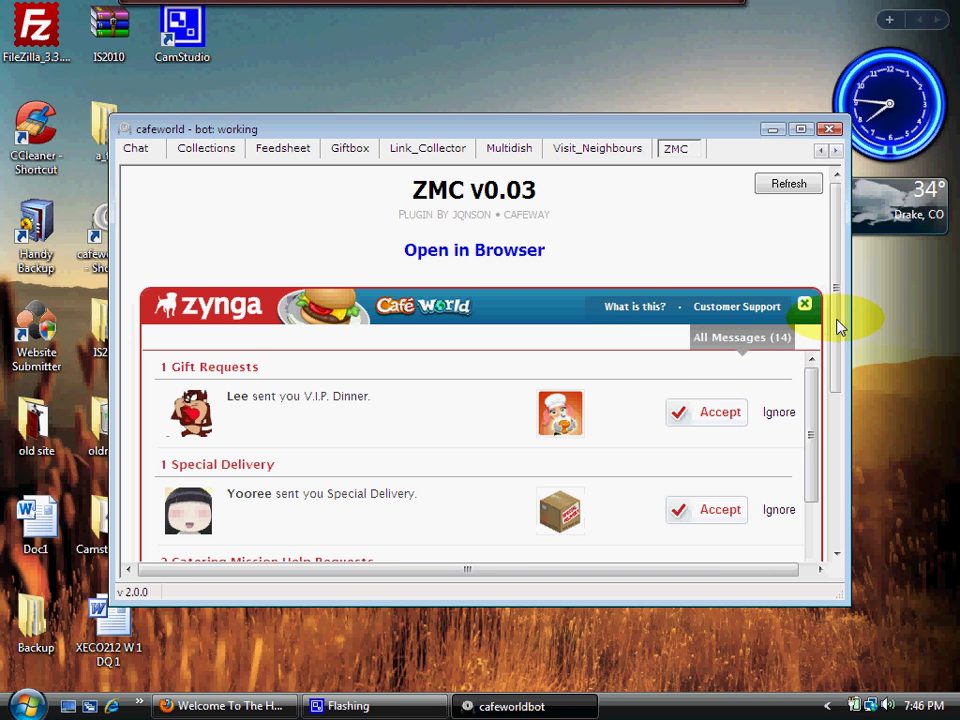
- Accept the V.I.P. Dinner gift, the Special Delivery, and the catering requests for Beef Skewers and New Year Drums
{"action": "left_click_drag", "start_coordinate": [838, 328], "coordinate": [853, 390]}
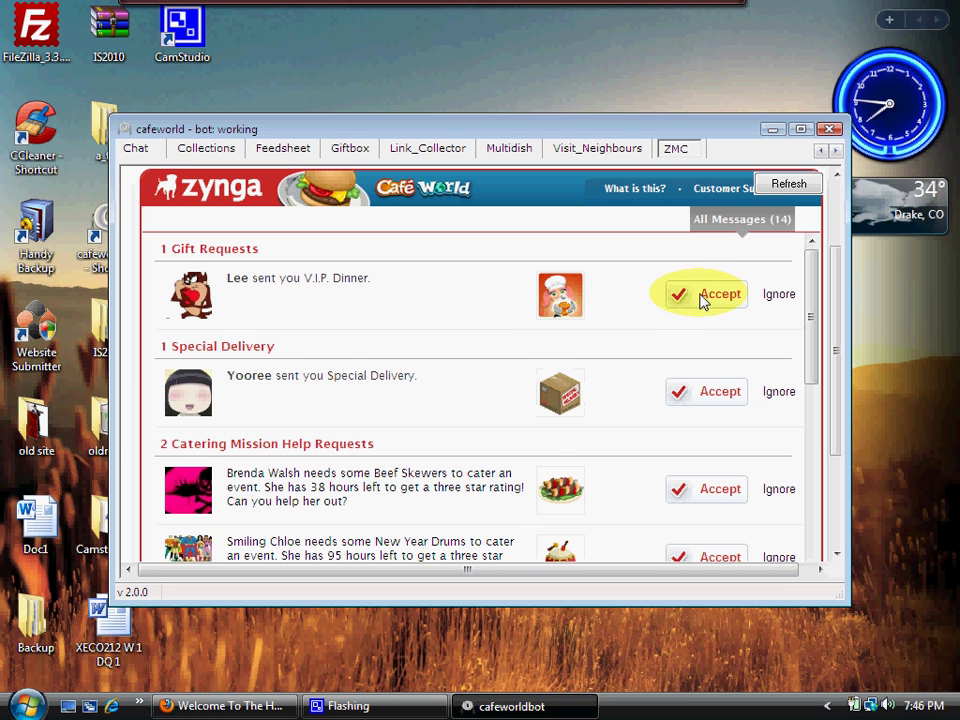
{"action": "left_click", "coordinate": [716, 294]}
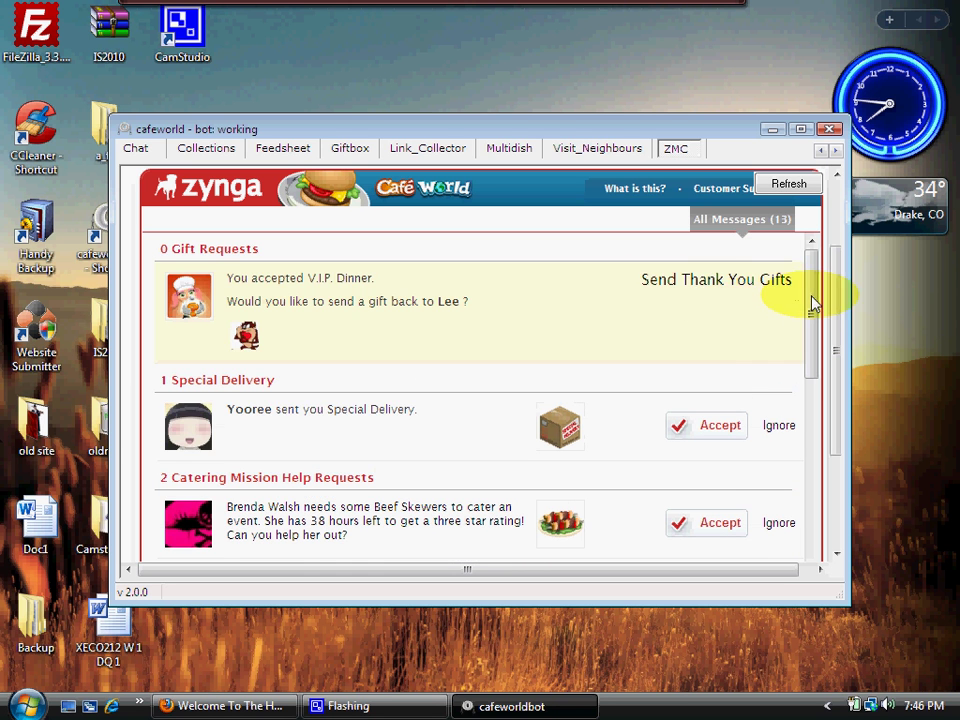
{"action": "scroll", "coordinate": [818, 364], "scroll_direction": "down", "scroll_amount": 3}
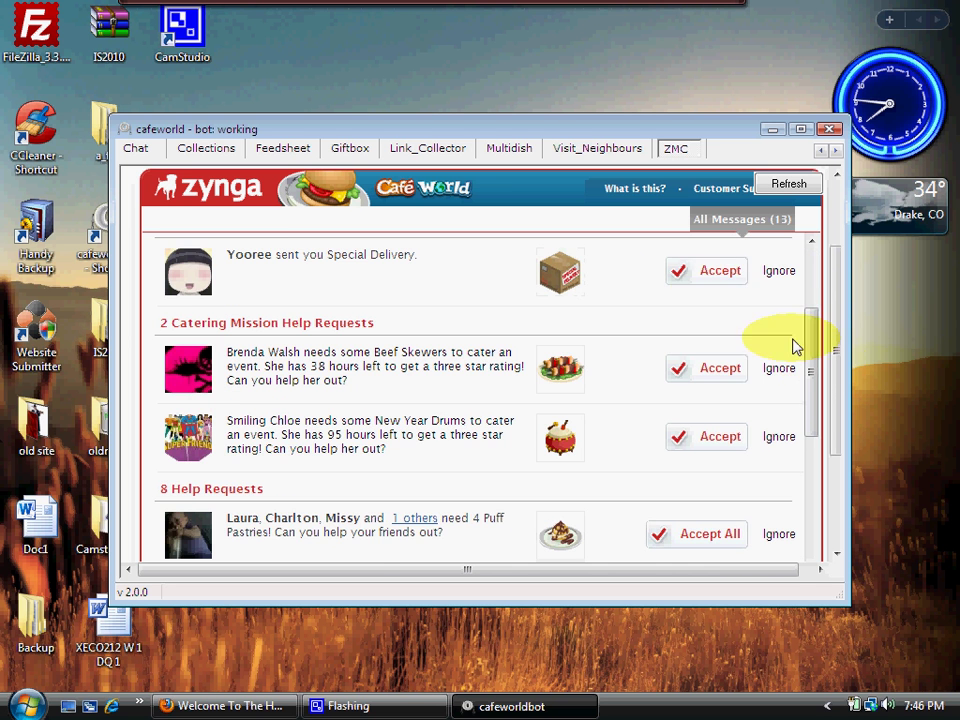
{"action": "left_click", "coordinate": [708, 280]}
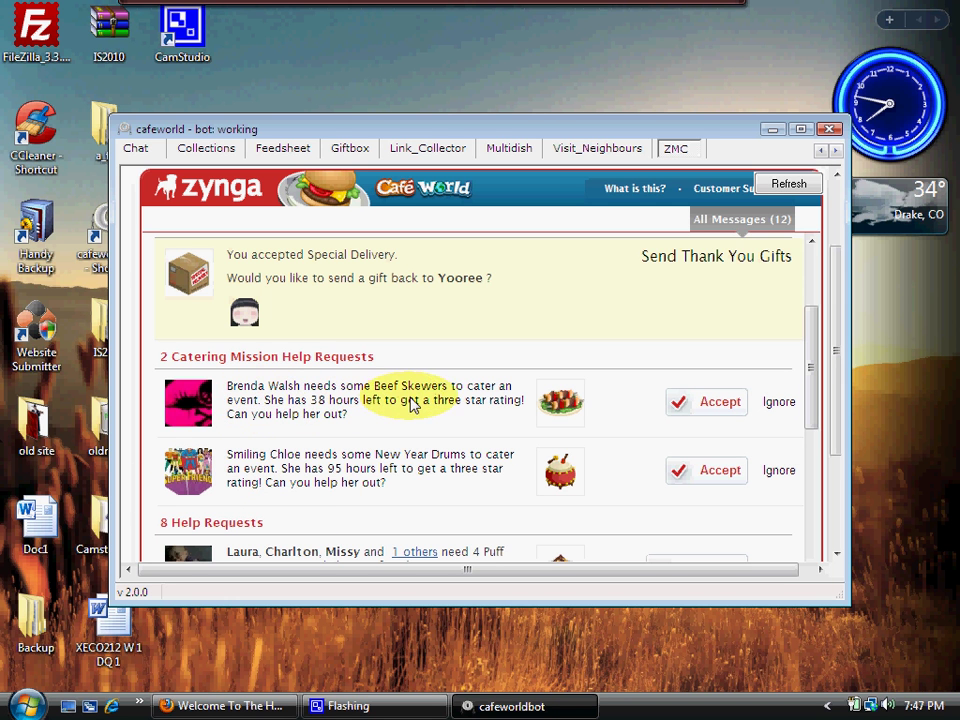
{"action": "left_click", "coordinate": [712, 407]}
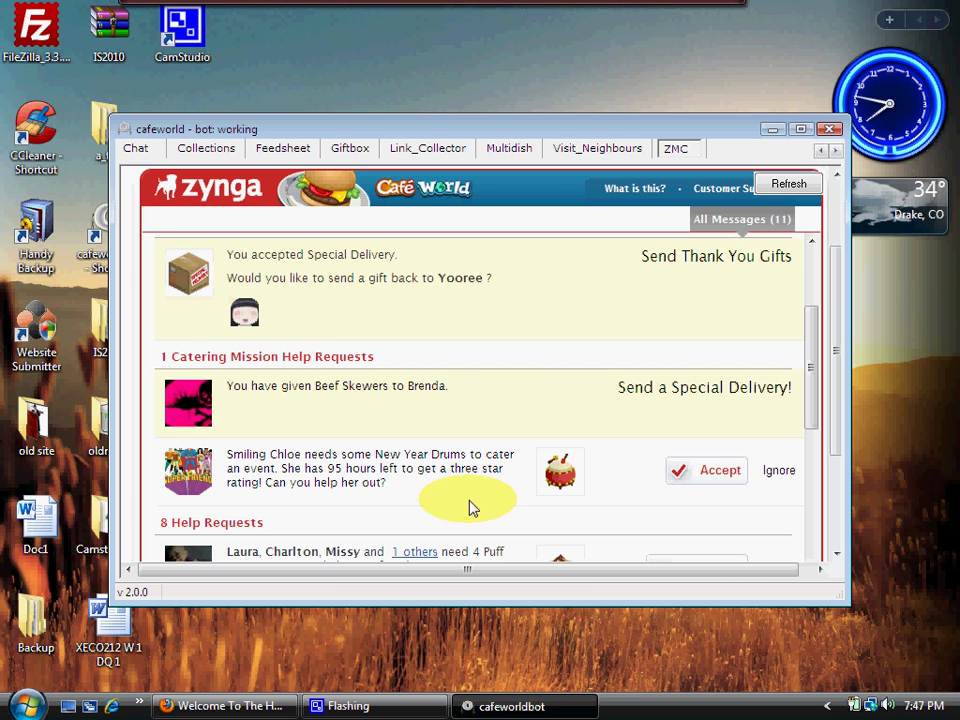
{"action": "left_click", "coordinate": [726, 478]}
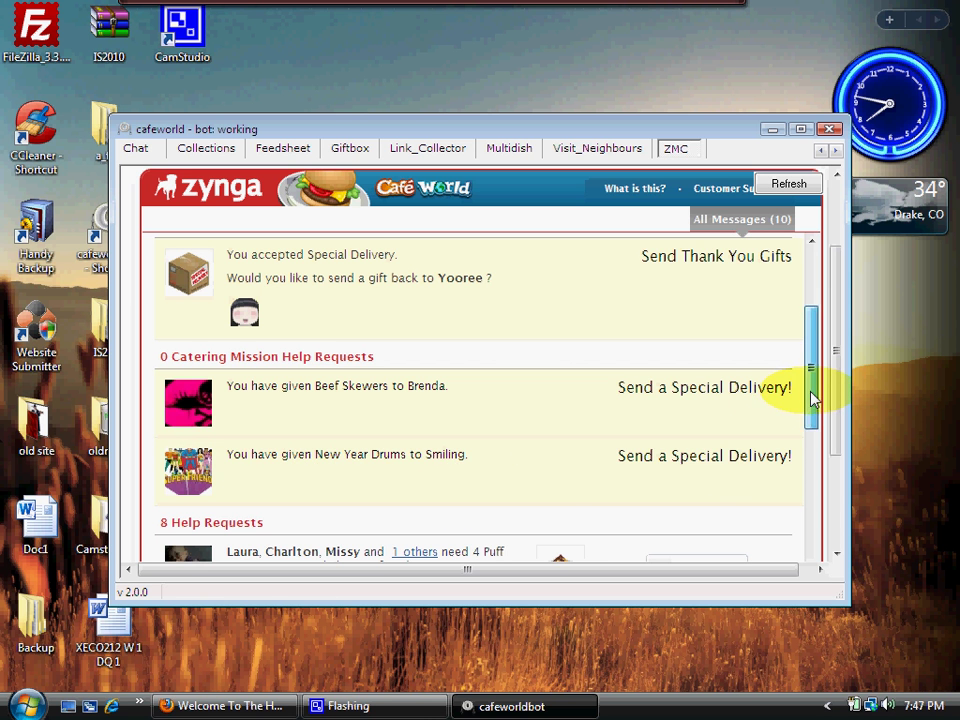
- Accept the help requests for Puff Pastries, Cups of Mayo and Chocolate Pecan Pie
{"action": "left_click_drag", "start_coordinate": [810, 400], "coordinate": [812, 488]}
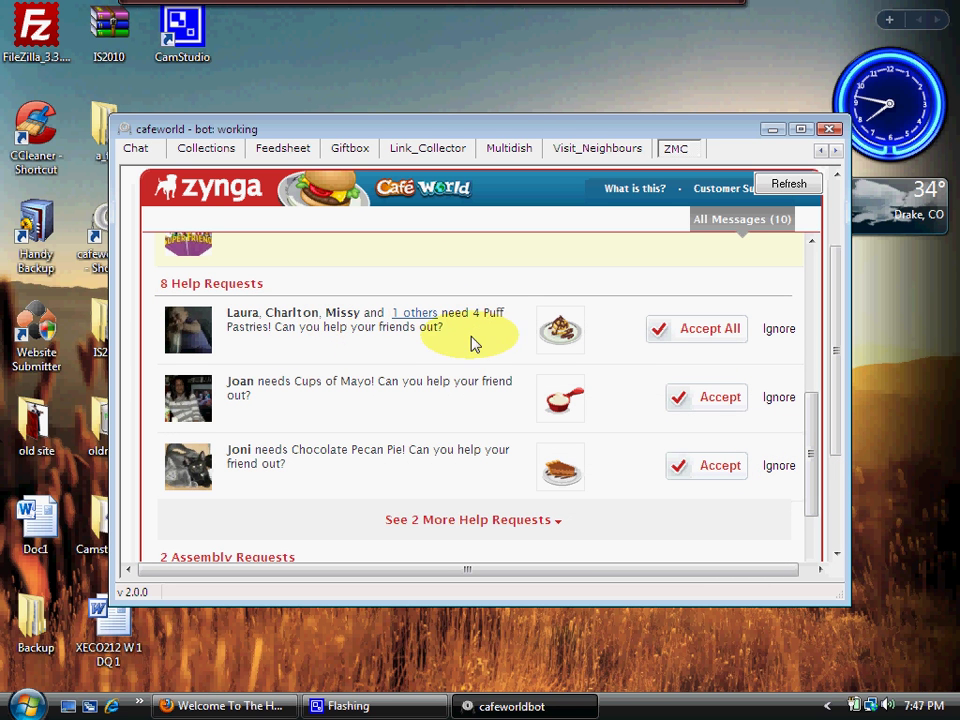
{"action": "left_click", "coordinate": [694, 333]}
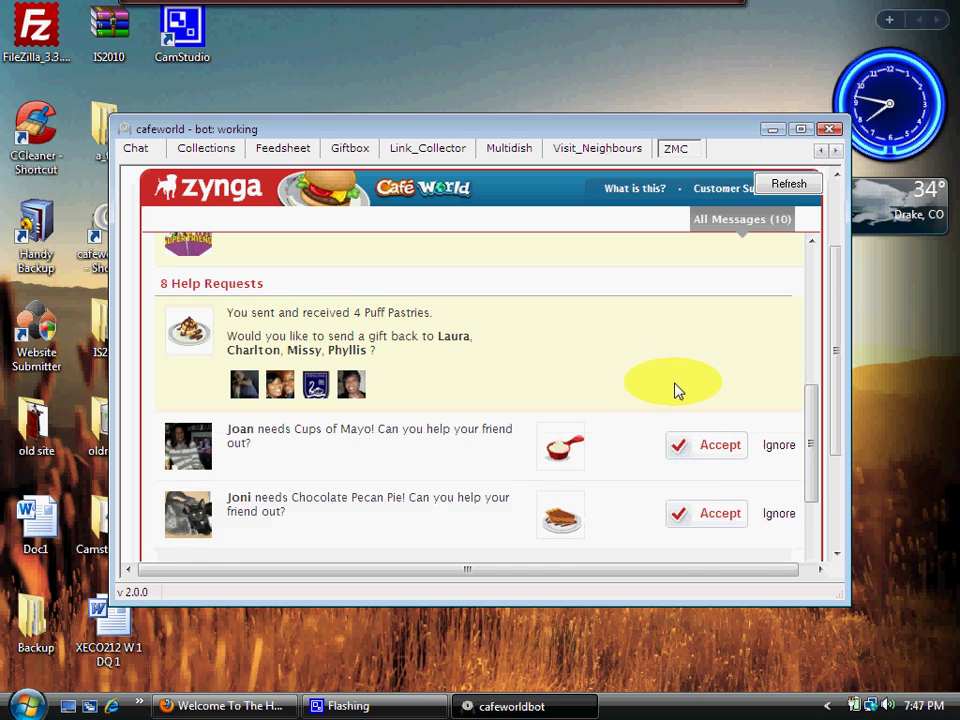
{"action": "left_click", "coordinate": [714, 455]}
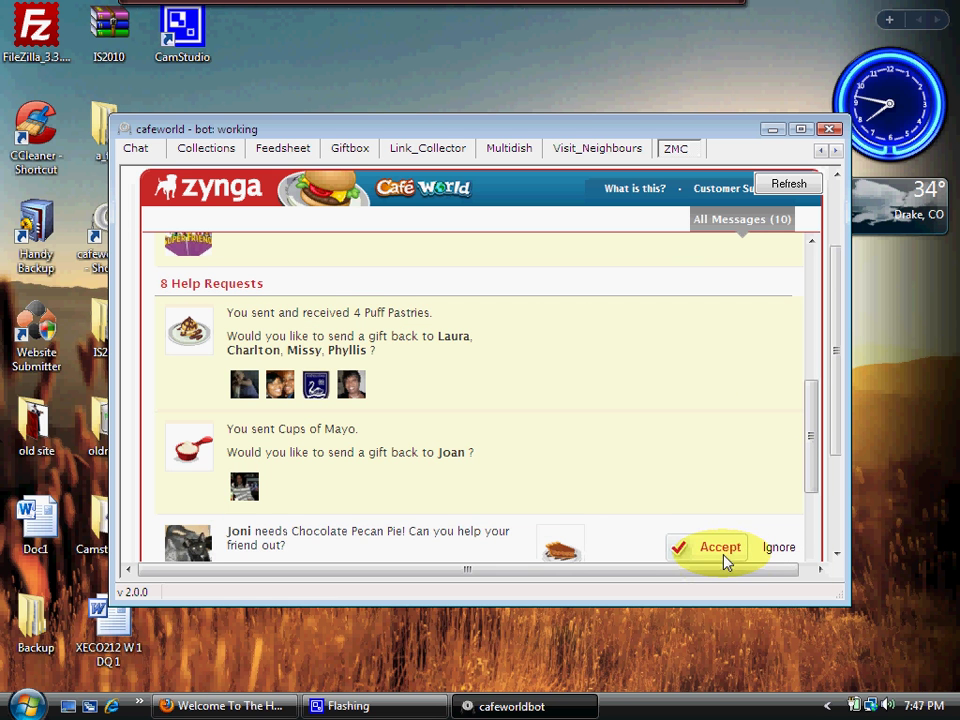
{"action": "left_click", "coordinate": [722, 553]}
- Accept both assembly requests, for the Tesla Coil and the Flux Switch
{"action": "left_click_drag", "start_coordinate": [816, 467], "coordinate": [823, 557]}
{"action": "left_click", "coordinate": [707, 480]}
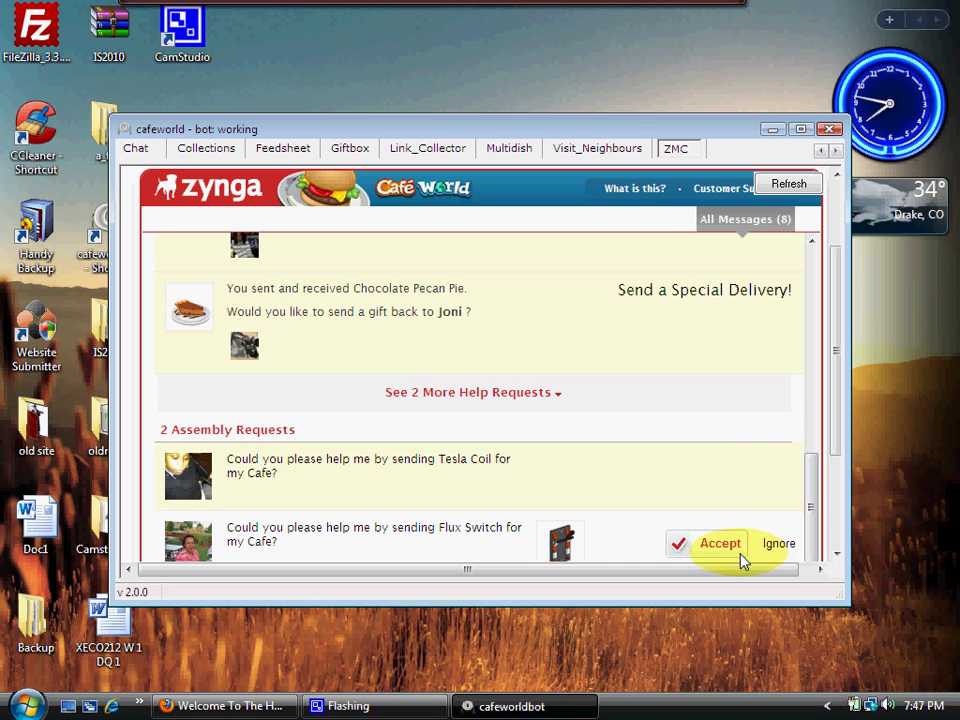
{"action": "left_click", "coordinate": [722, 545]}
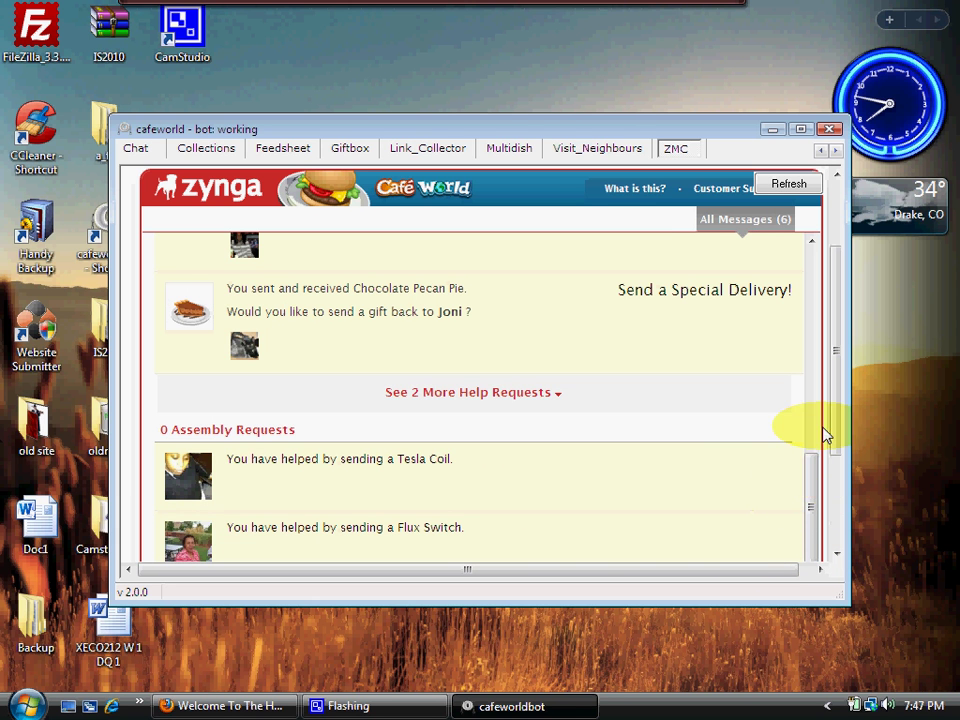
- Expand the remaining help requests and accept those for the Tasting Fork and the Graduation RSVP
{"action": "mouse_move", "coordinate": [840, 427]}
{"action": "left_mouse_down"}
{"action": "mouse_move", "coordinate": [853, 533]}
{"action": "mouse_move", "coordinate": [849, 407]}
{"action": "left_mouse_up"}
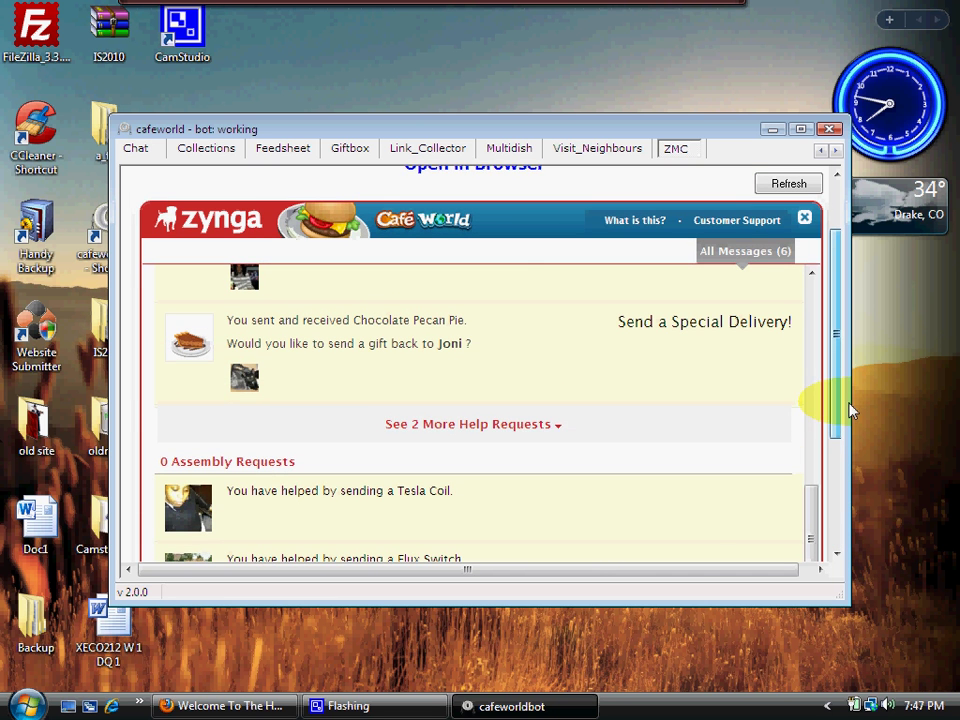
{"action": "left_click", "coordinate": [440, 427]}
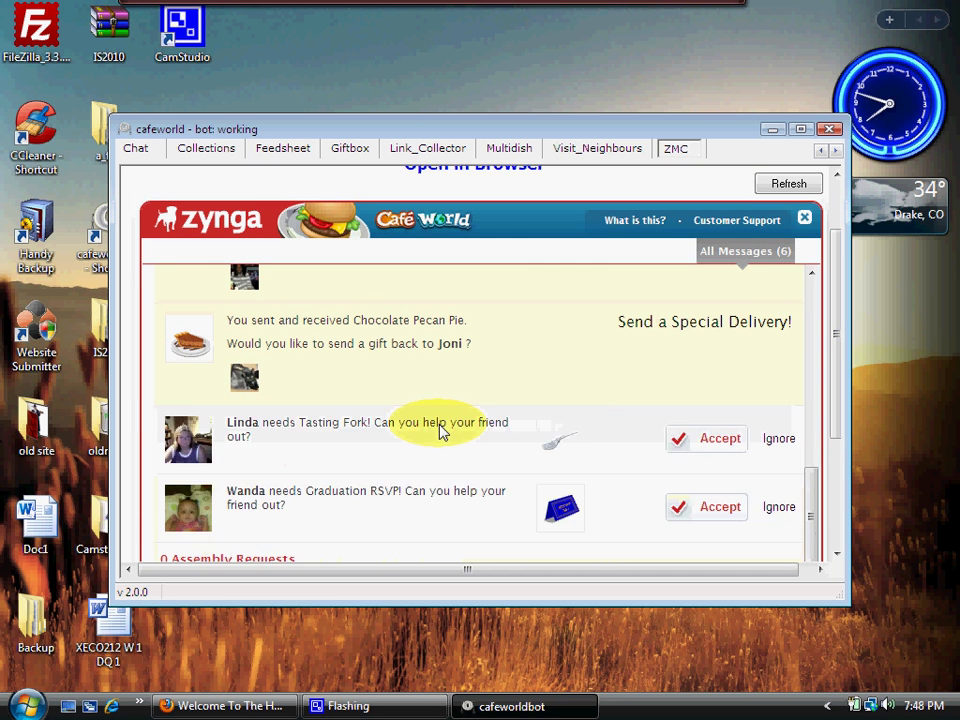
{"action": "left_click", "coordinate": [680, 438]}
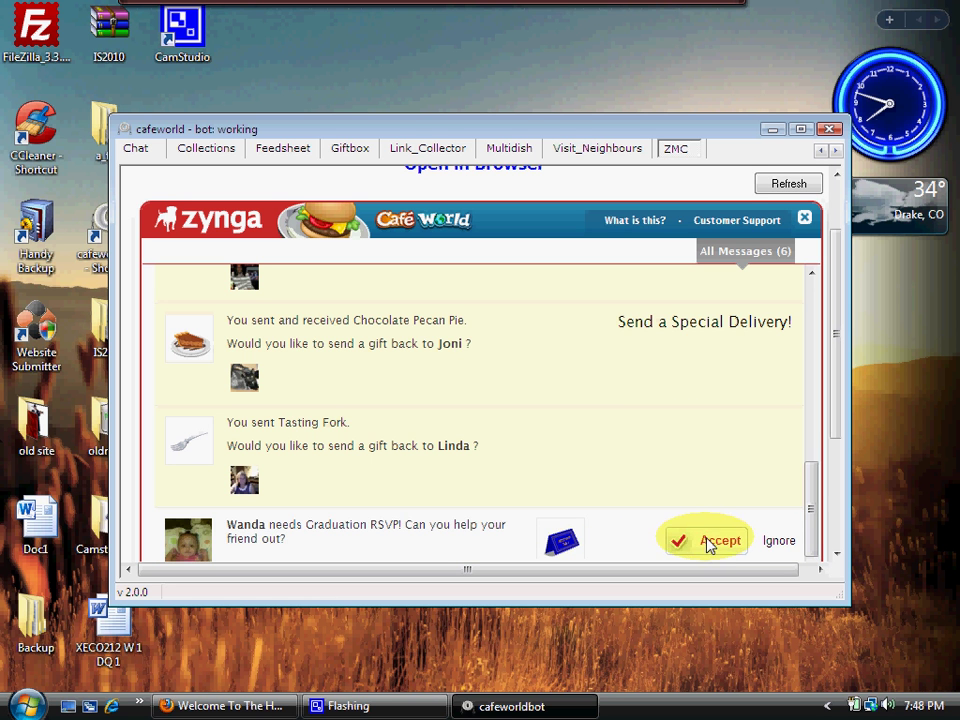
{"action": "left_click", "coordinate": [709, 541]}
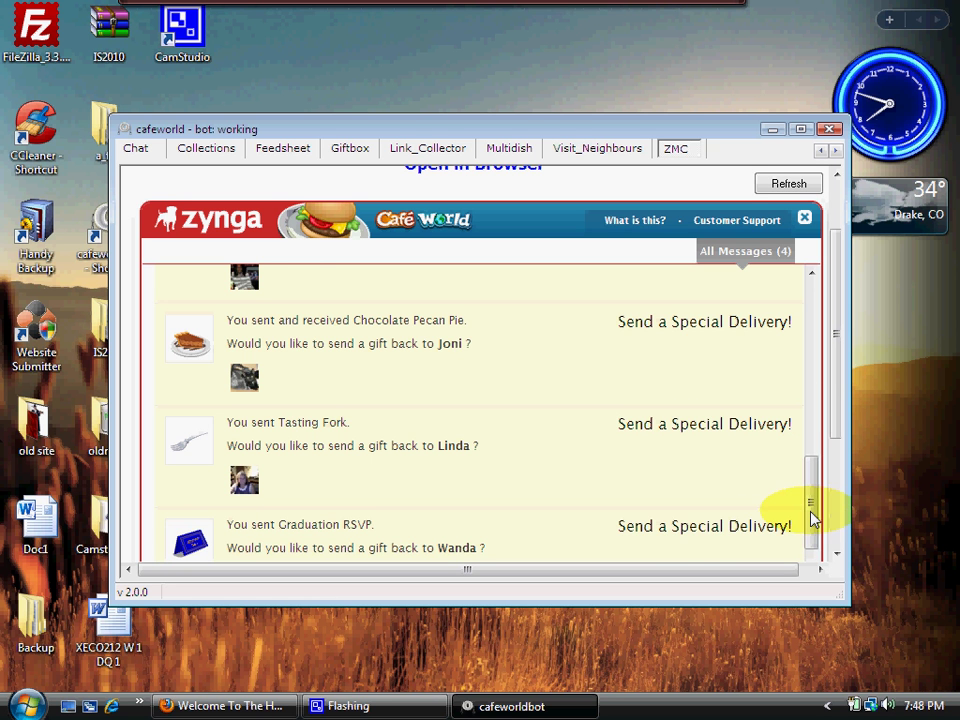
- Look over the handled requests and refresh the ZMC message list
{"action": "left_click_drag", "start_coordinate": [813, 512], "coordinate": [656, 420]}
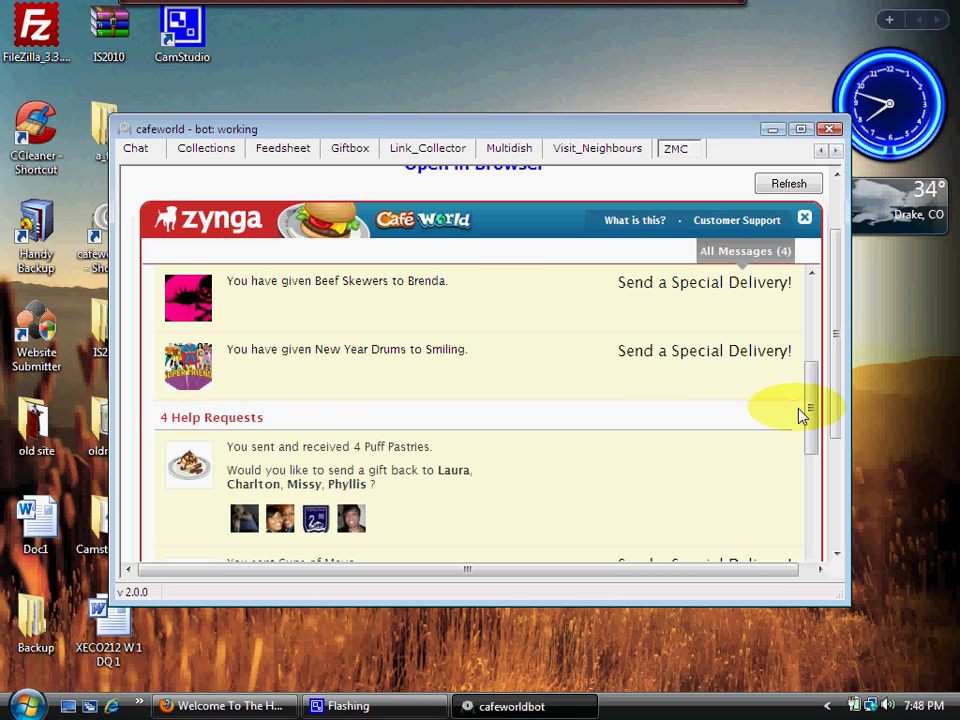
{"action": "left_click_drag", "start_coordinate": [812, 431], "coordinate": [826, 450]}
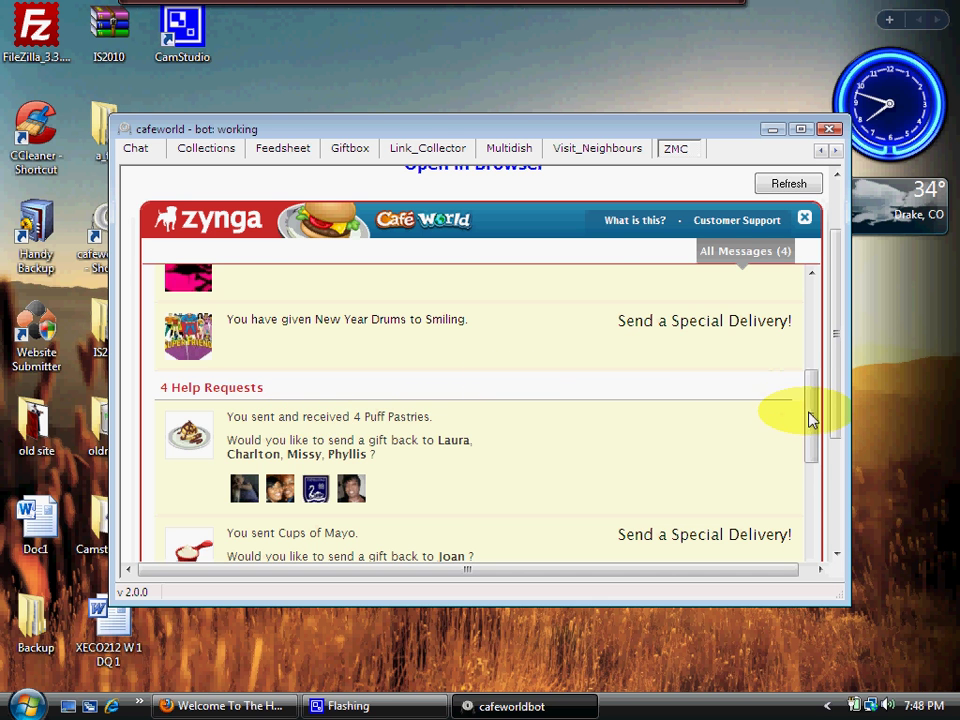
{"action": "left_click_drag", "start_coordinate": [810, 420], "coordinate": [810, 546]}
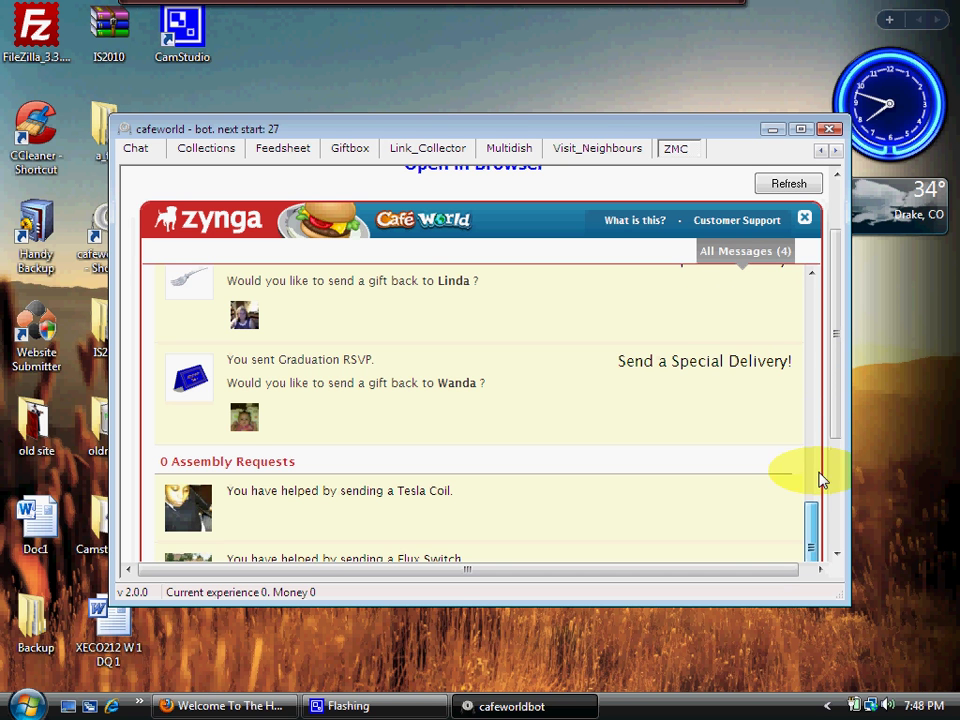
{"action": "left_click_drag", "start_coordinate": [812, 545], "coordinate": [838, 238]}
{"action": "left_click", "coordinate": [778, 185]}
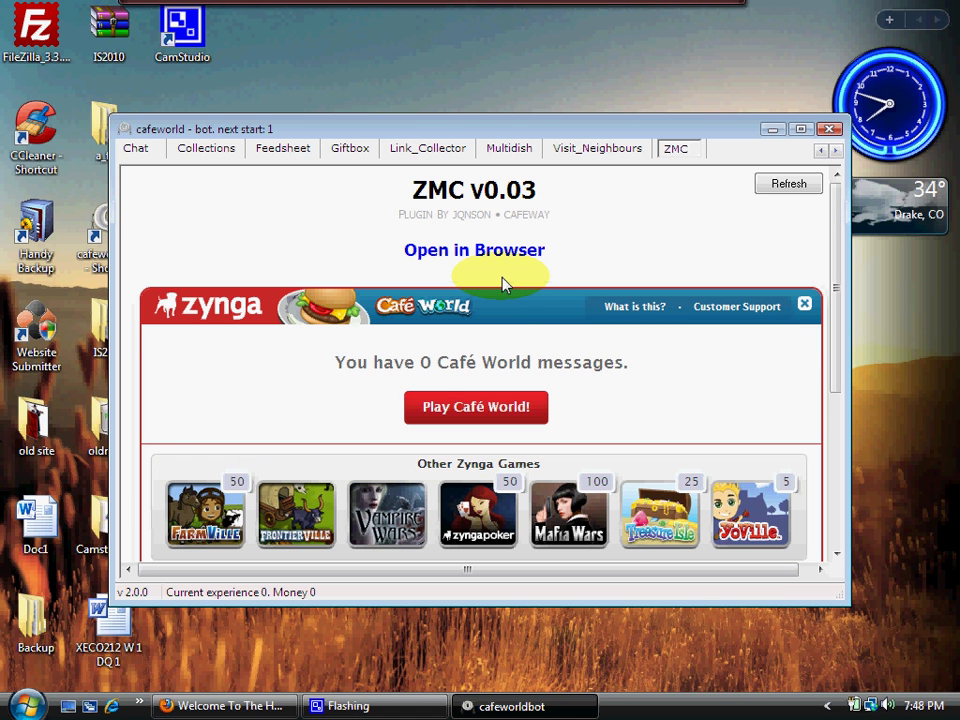
{"action": "left_click", "coordinate": [524, 318]}
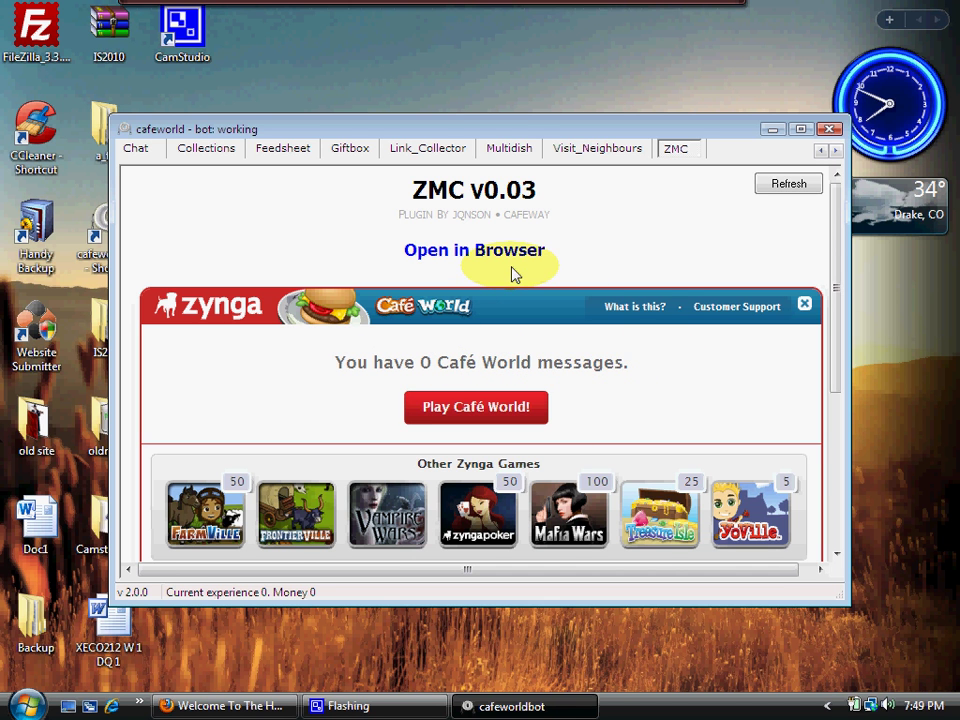
{"action": "left_click_drag", "start_coordinate": [514, 272], "coordinate": [613, 163]}
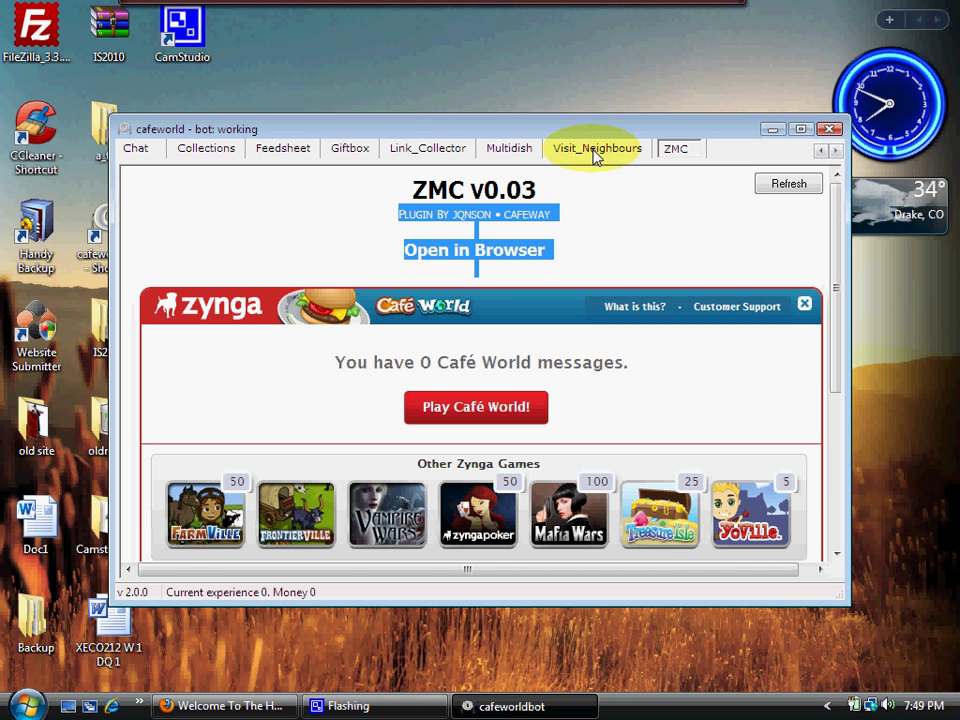
- Open the Visit Neighbours plugin page and set the maximum visits per cycle to 100
{"action": "left_click", "coordinate": [596, 156]}
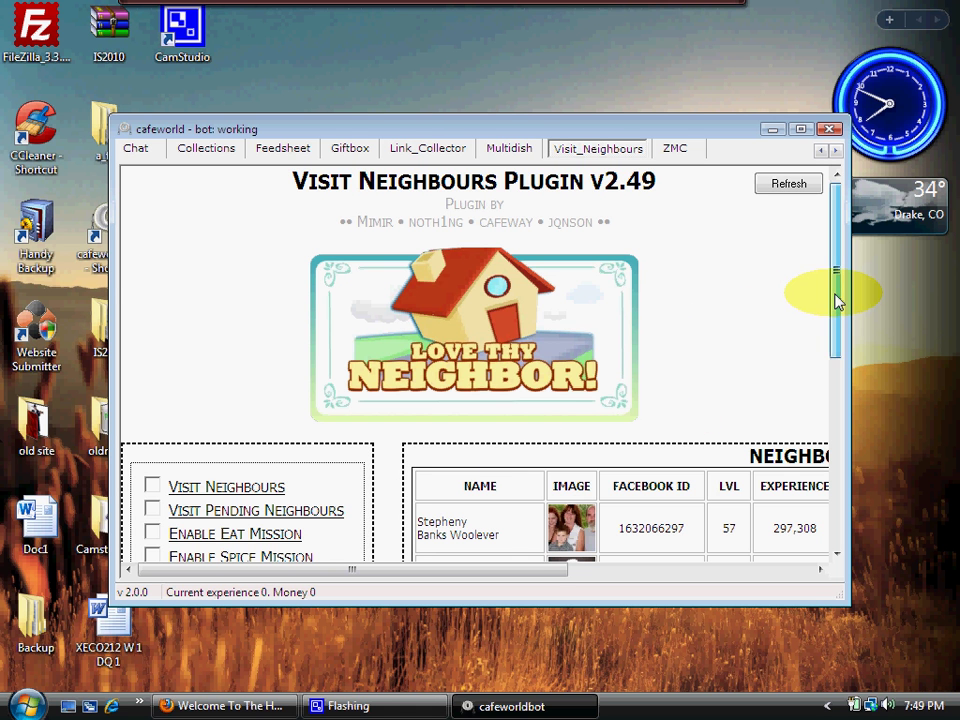
{"action": "left_click_drag", "start_coordinate": [836, 300], "coordinate": [857, 393]}
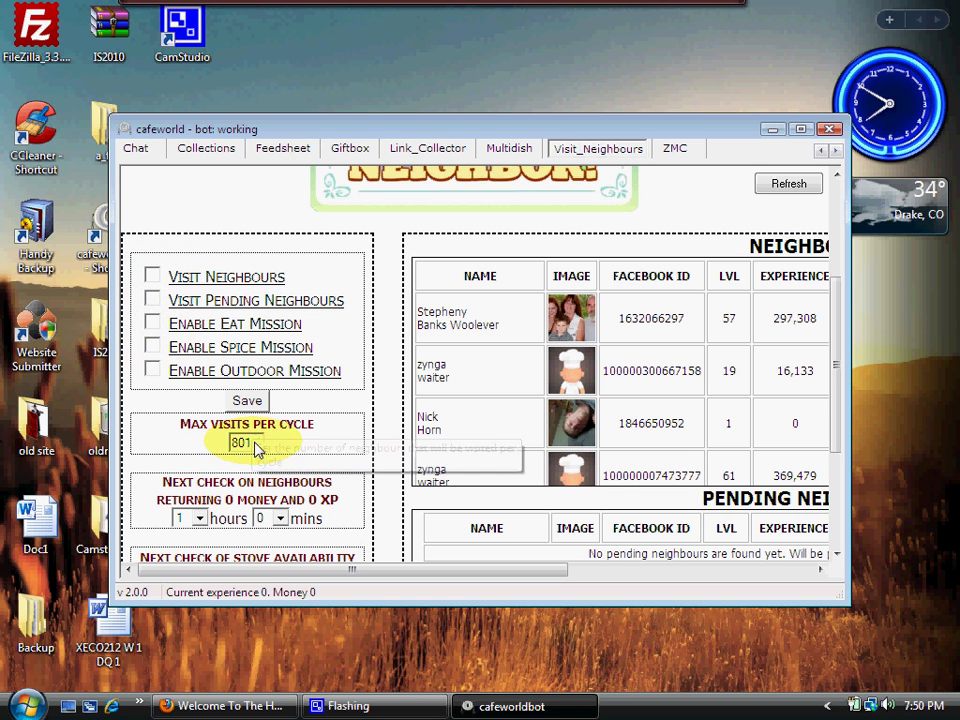
{"action": "left_click_drag", "start_coordinate": [256, 450], "coordinate": [176, 456]}
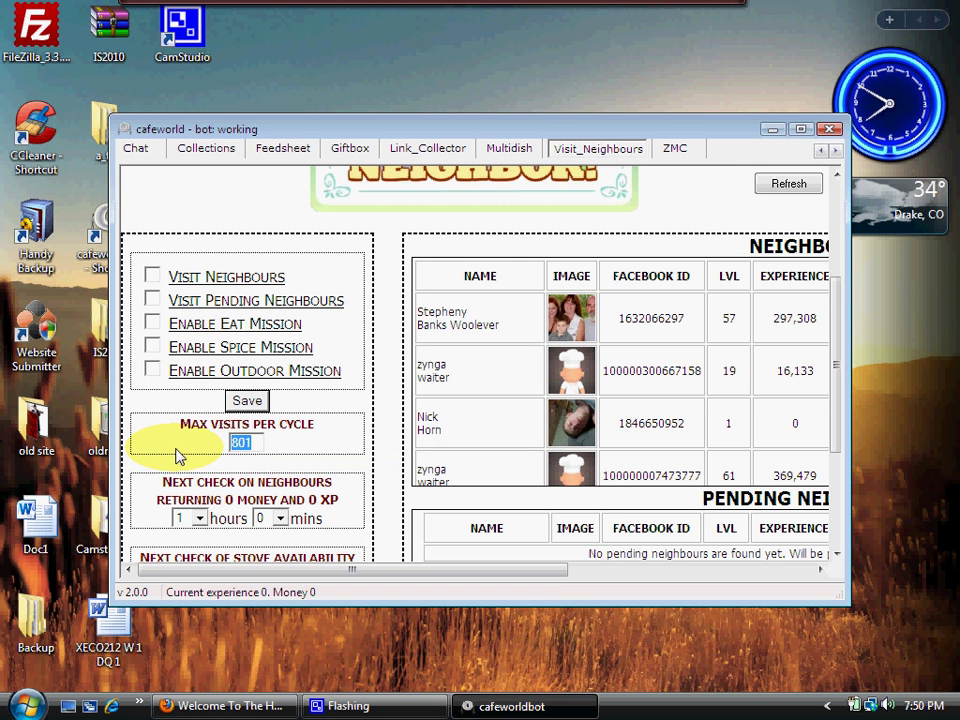
{"action": "type", "text": "100"}
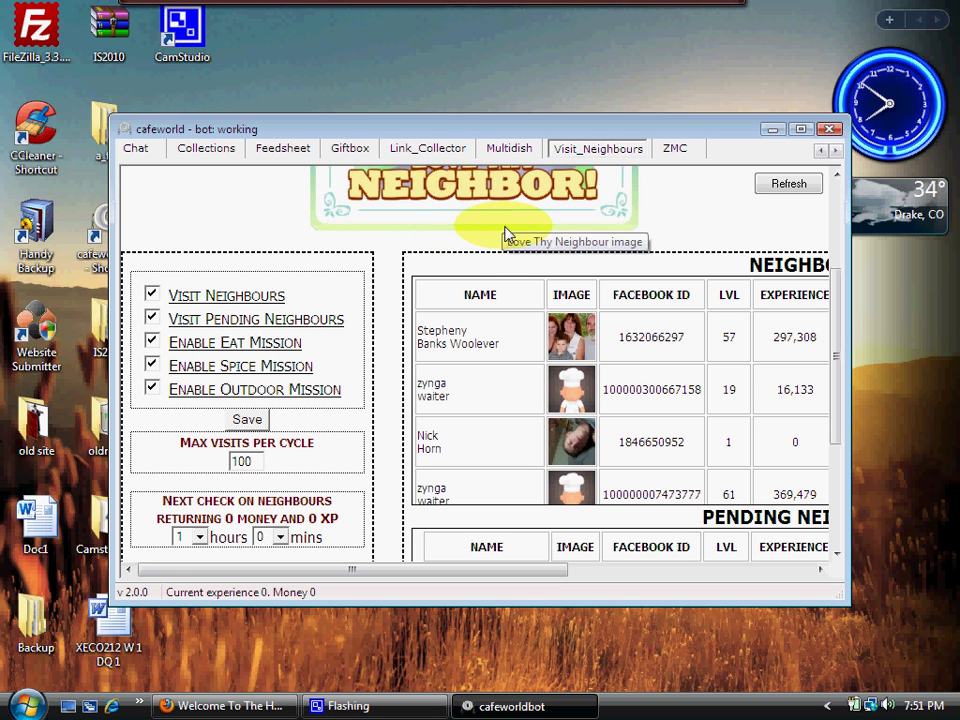
- Open the Multidish plugin page and select BBQ Chicken as the dish for stove 1
{"action": "left_click", "coordinate": [512, 158]}
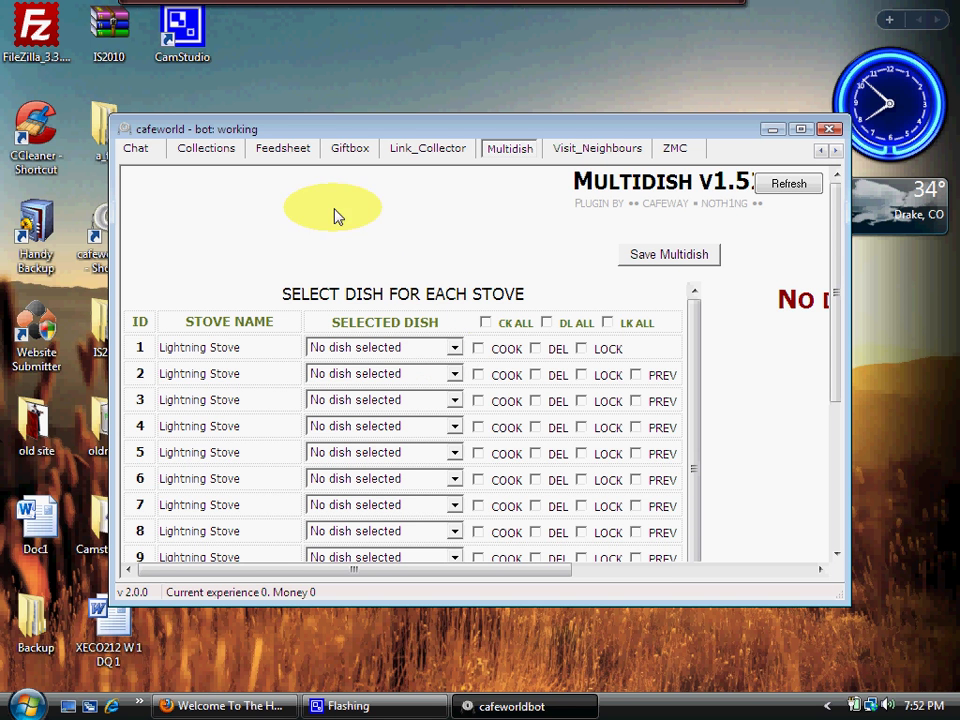
{"action": "left_click", "coordinate": [455, 349]}
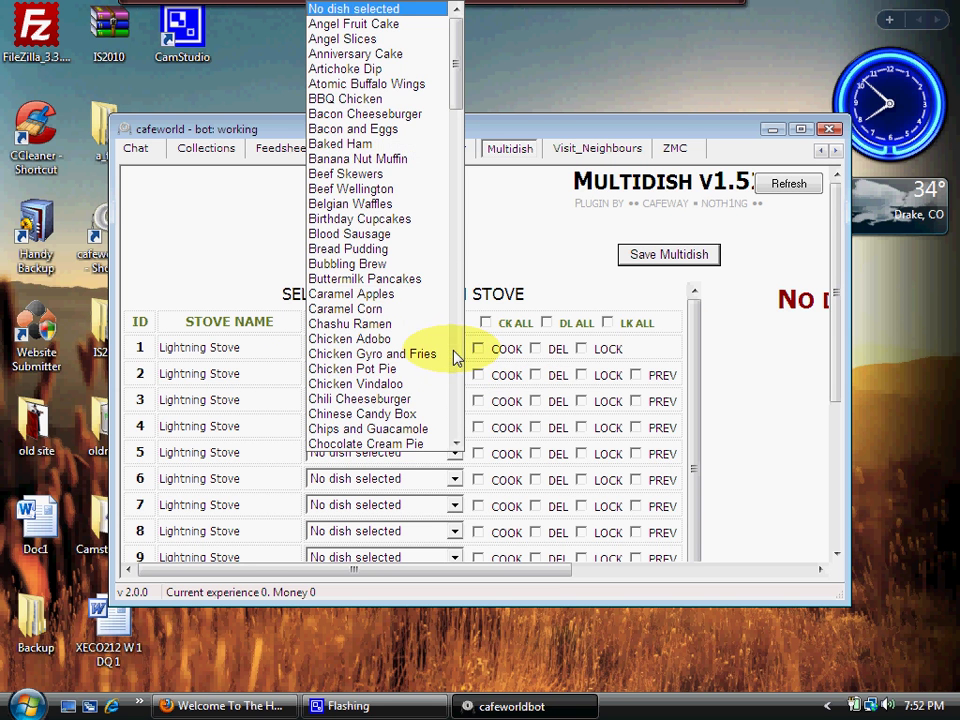
{"action": "left_click", "coordinate": [370, 100]}
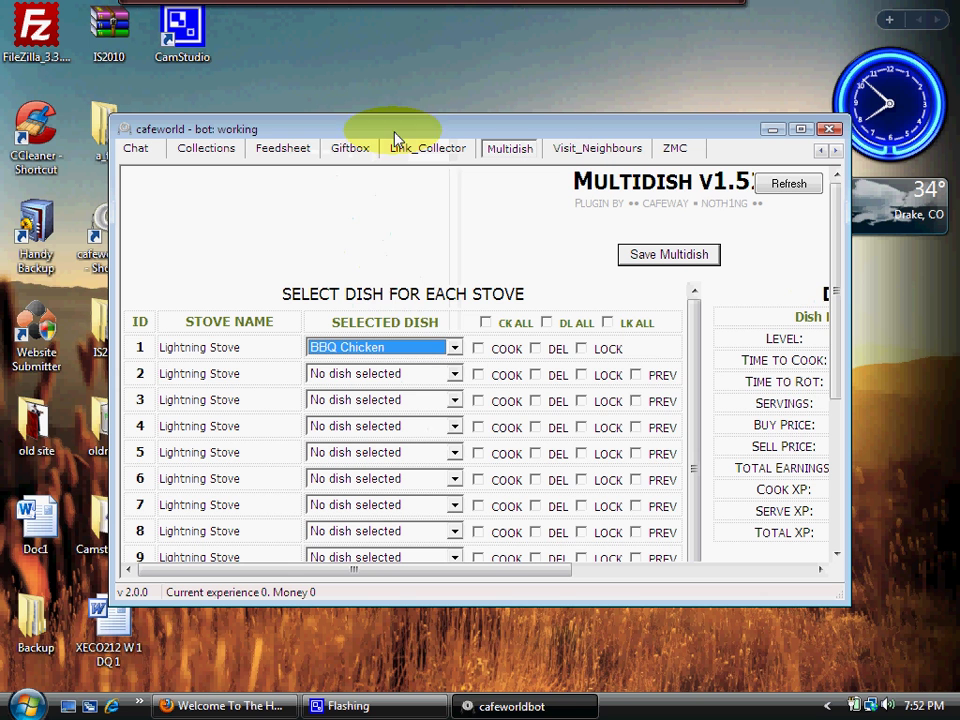
- Enable the option to use the previous stove's dish for stoves 2 through 9
{"action": "left_click", "coordinate": [636, 376]}
{"action": "left_click", "coordinate": [636, 401]}
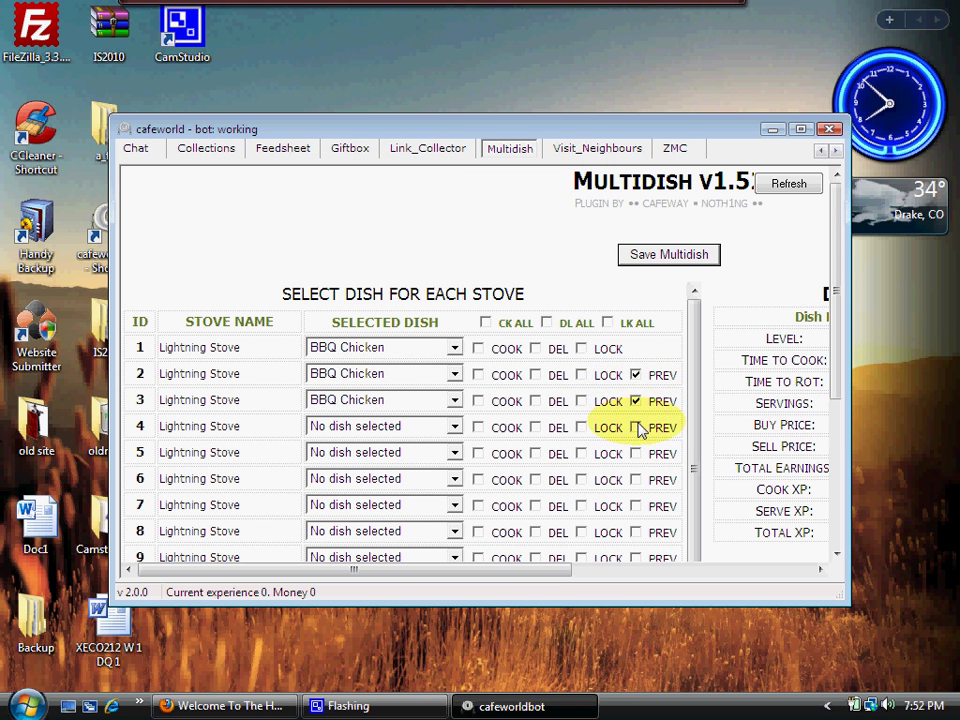
{"action": "left_click", "coordinate": [636, 427]}
{"action": "left_click", "coordinate": [637, 454]}
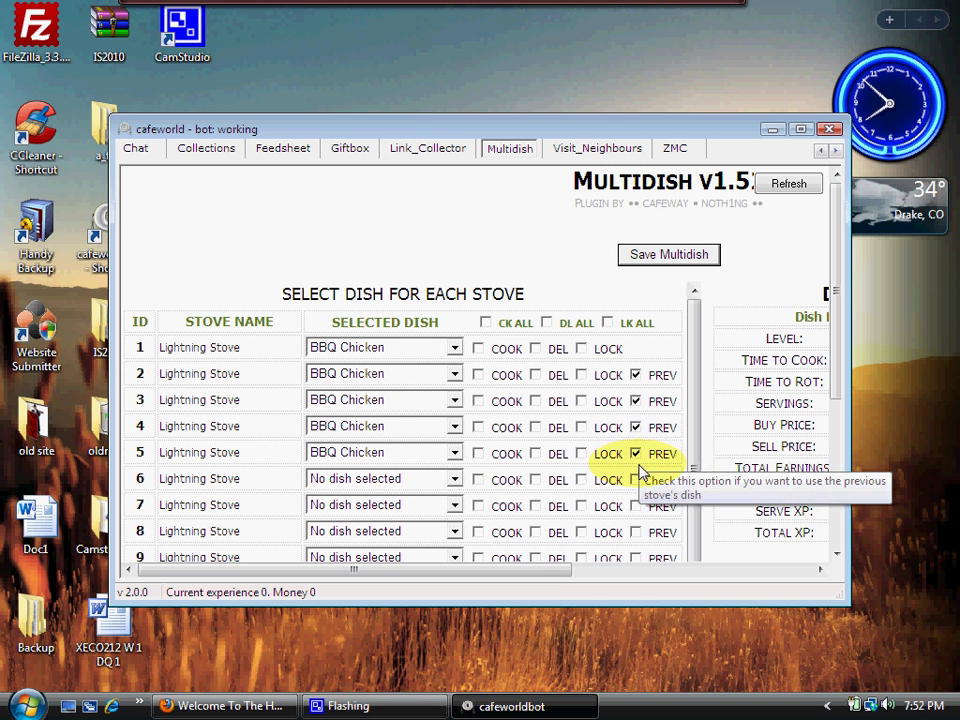
{"action": "left_click", "coordinate": [636, 480]}
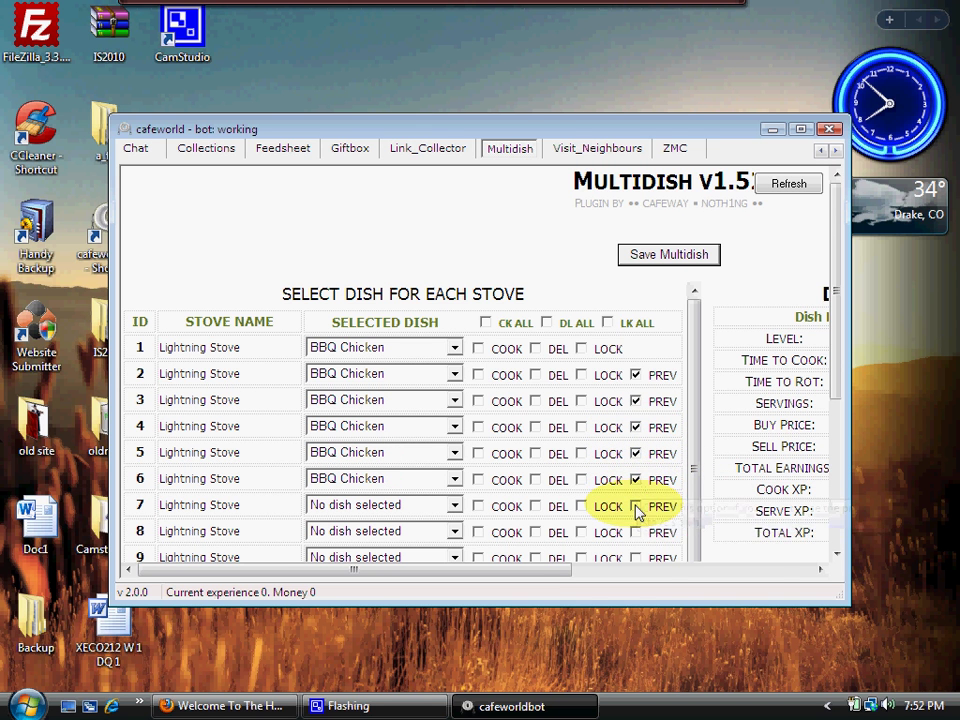
{"action": "left_click", "coordinate": [636, 506]}
{"action": "left_click", "coordinate": [636, 533]}
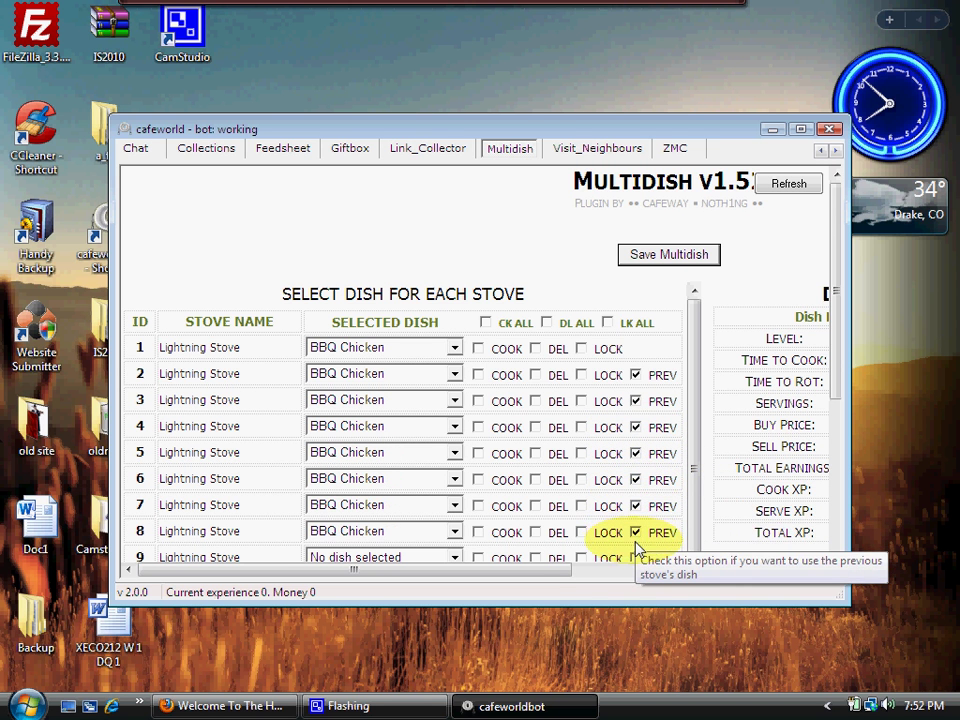
{"action": "left_click", "coordinate": [636, 558]}
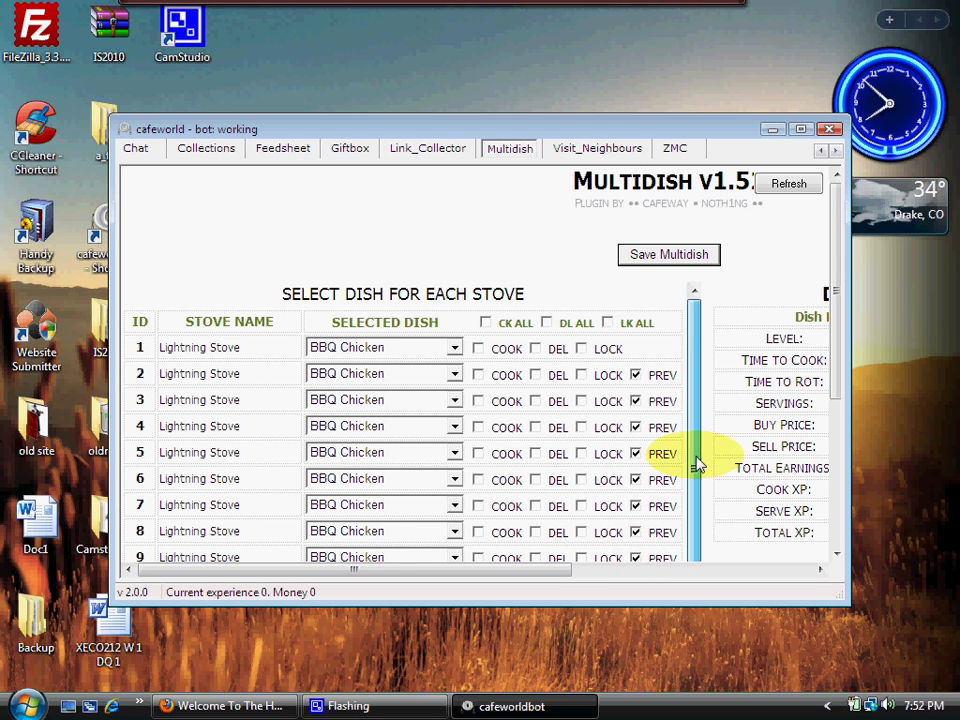
- Enable the option to use the previous stove's dish for stoves 10 through 21
{"action": "left_click_drag", "start_coordinate": [692, 454], "coordinate": [707, 546]}
{"action": "left_click", "coordinate": [636, 414]}
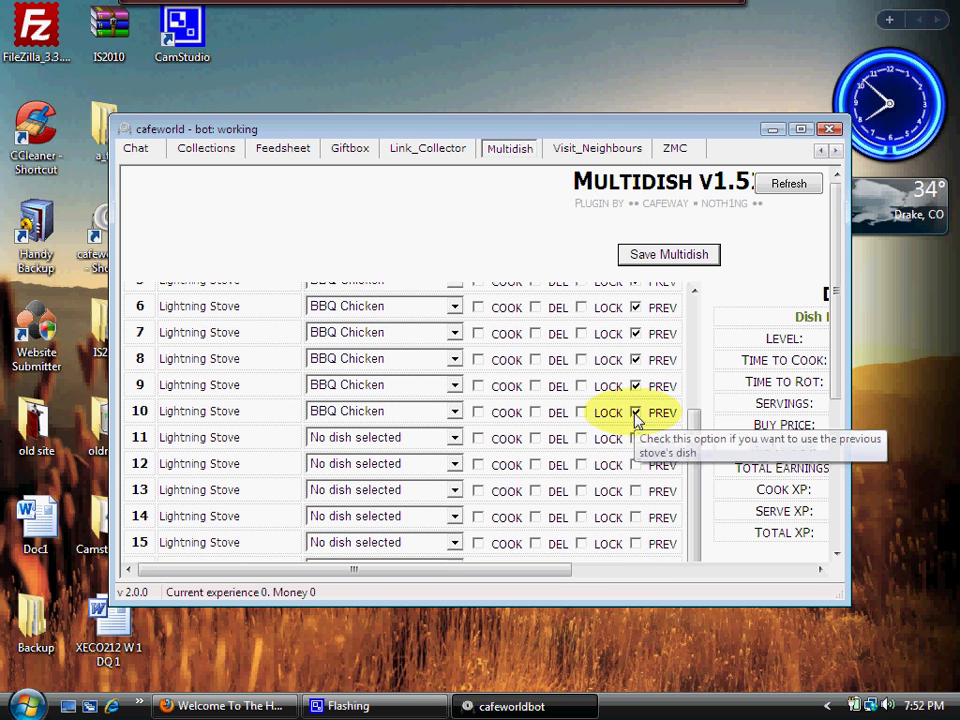
{"action": "left_click", "coordinate": [637, 440]}
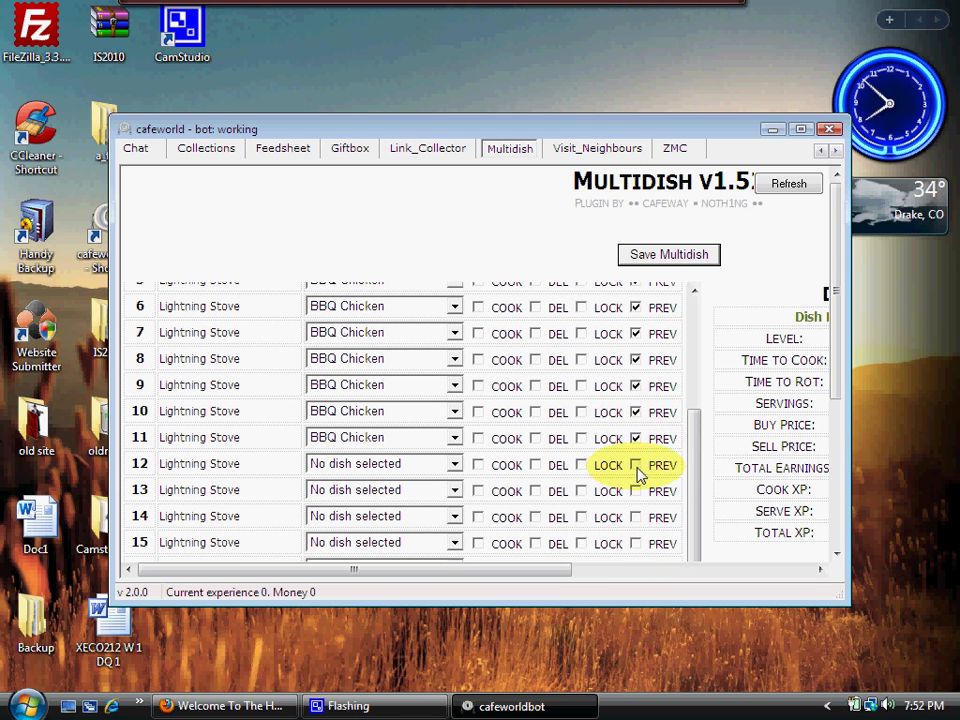
{"action": "left_click", "coordinate": [636, 465]}
{"action": "left_click", "coordinate": [636, 491]}
{"action": "left_click", "coordinate": [636, 517]}
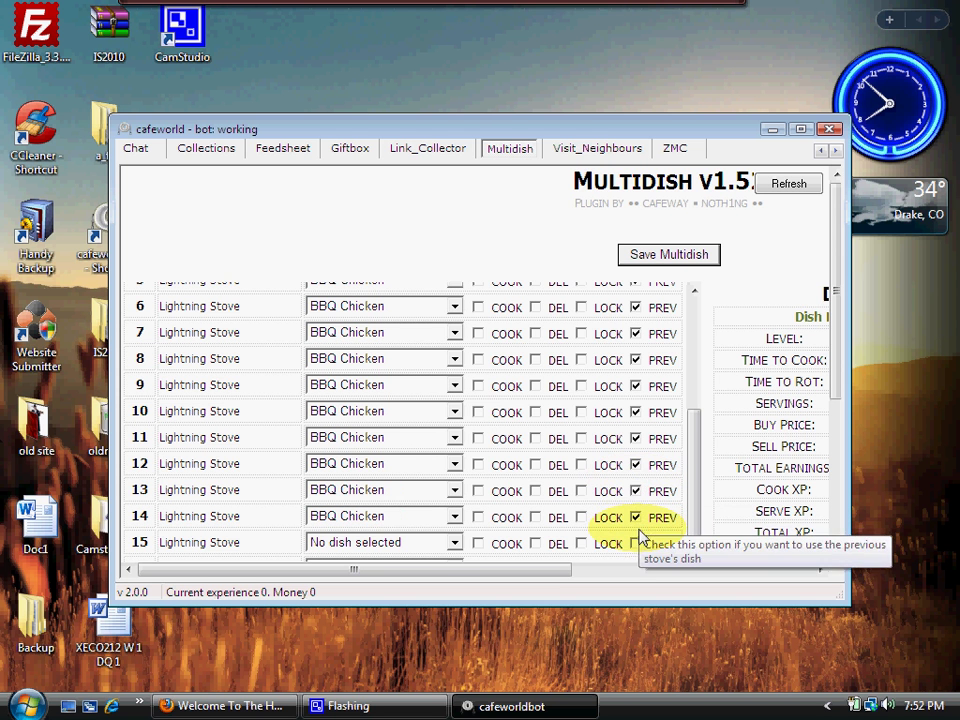
{"action": "left_click", "coordinate": [636, 542]}
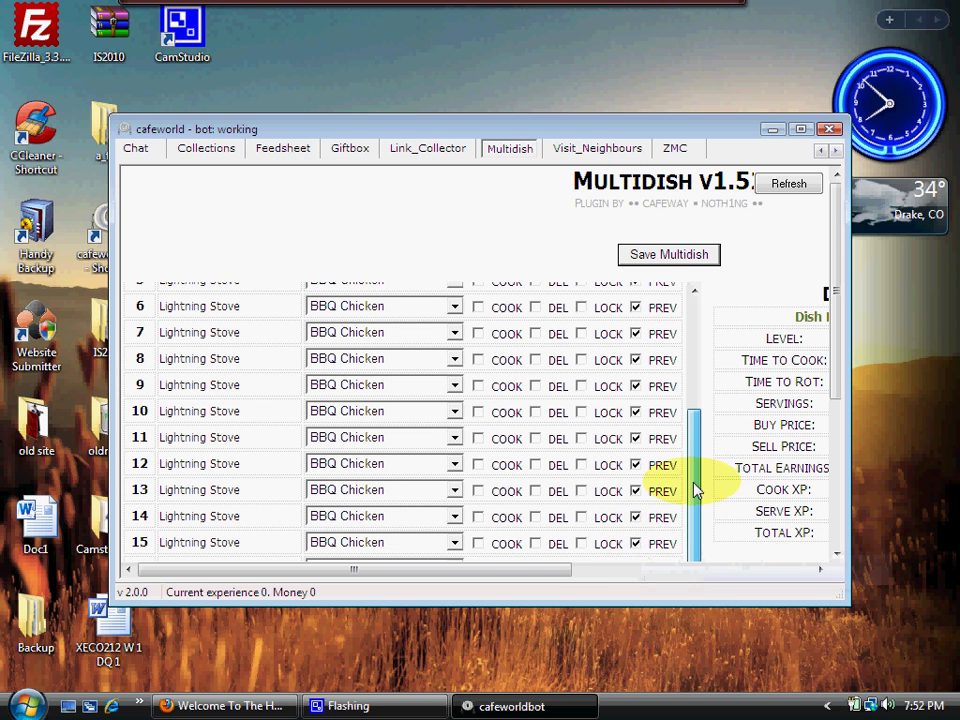
{"action": "scroll", "coordinate": [703, 520], "scroll_direction": "down", "scroll_amount": 1}
{"action": "left_click", "coordinate": [636, 489]}
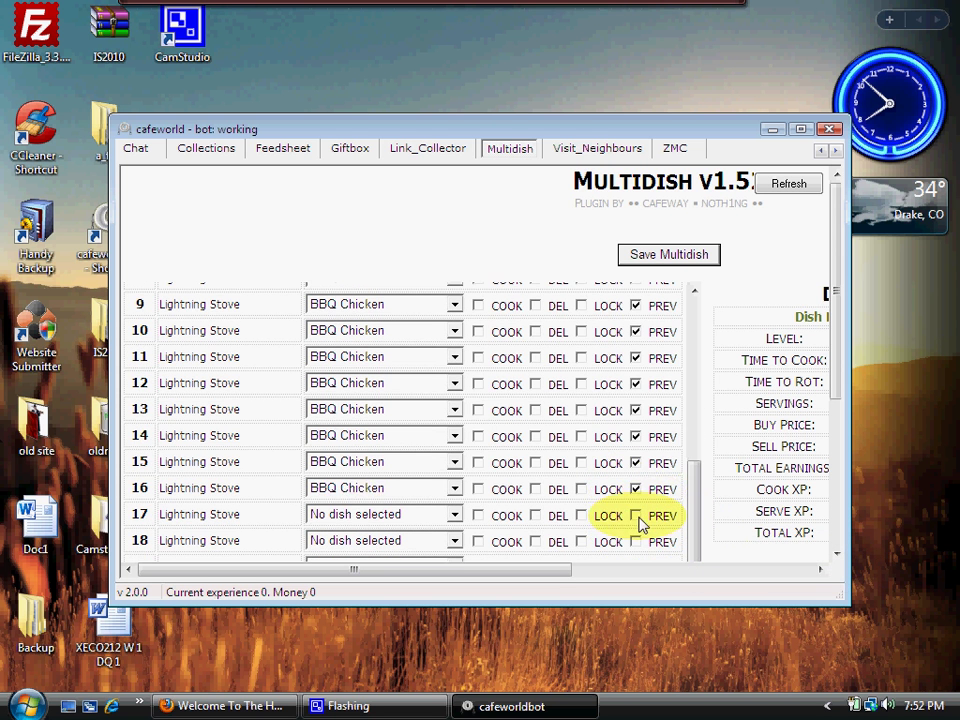
{"action": "left_click", "coordinate": [636, 515]}
{"action": "left_click", "coordinate": [636, 541]}
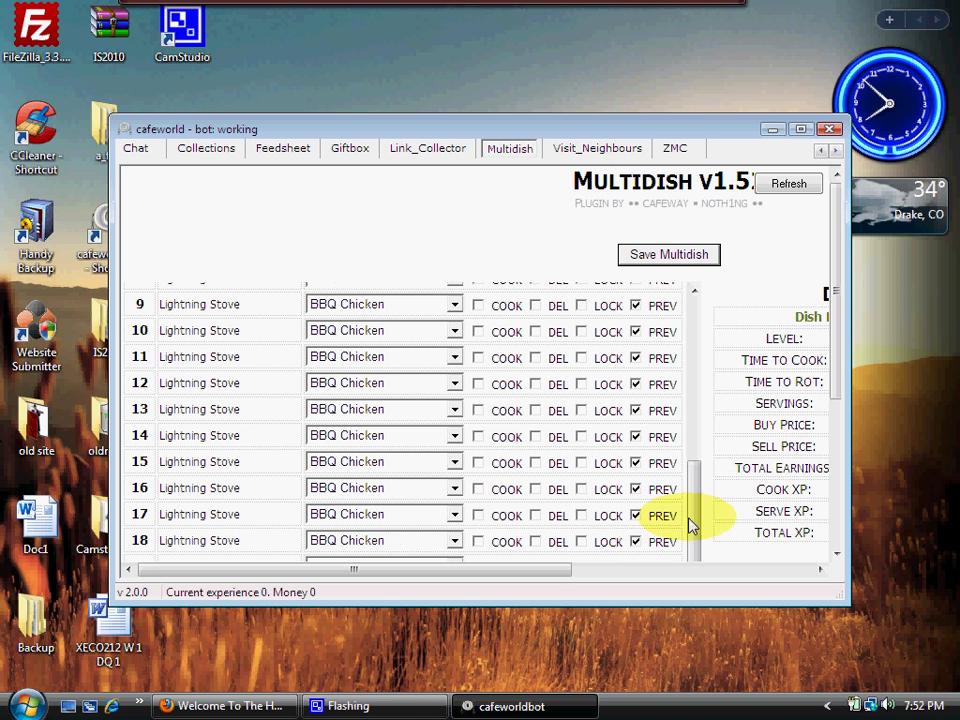
{"action": "left_click_drag", "start_coordinate": [833, 365], "coordinate": [823, 467]}
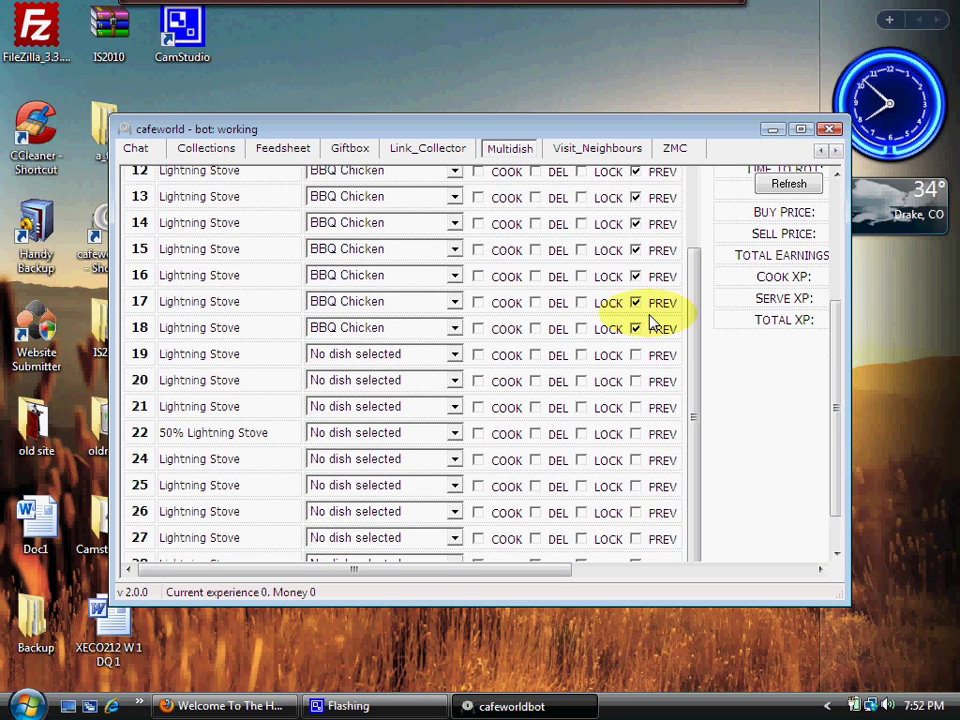
{"action": "left_click", "coordinate": [636, 357]}
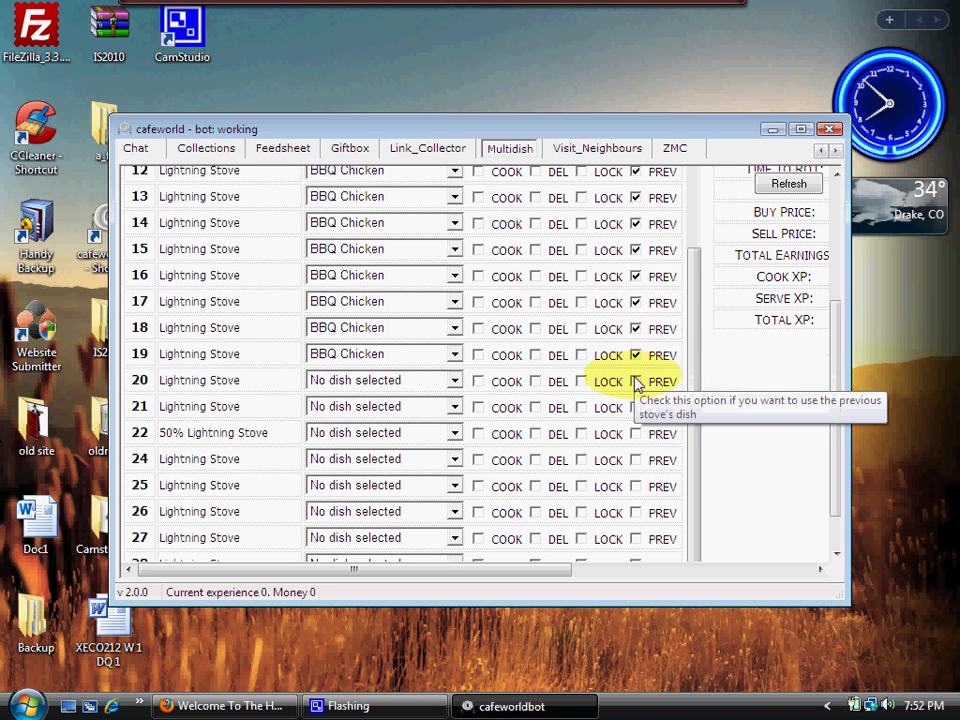
{"action": "left_click", "coordinate": [636, 381]}
{"action": "left_click", "coordinate": [636, 408]}
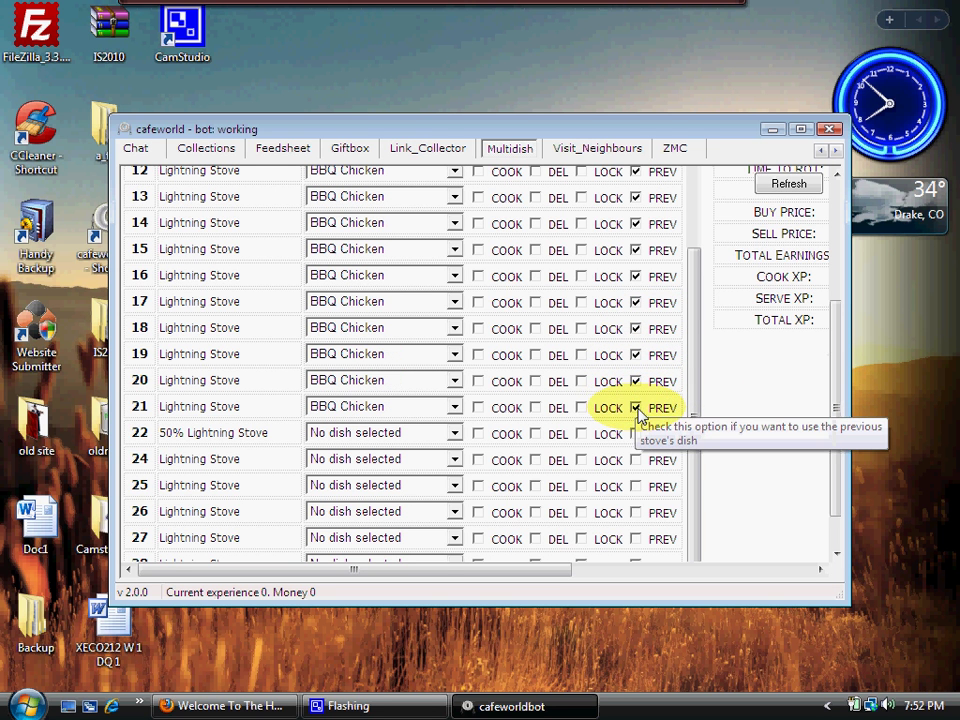
- Select Angel Fruit Cake for the 50% Lightning Stove 22 and BBQ Chicken for stove 24
{"action": "left_click", "coordinate": [455, 434]}
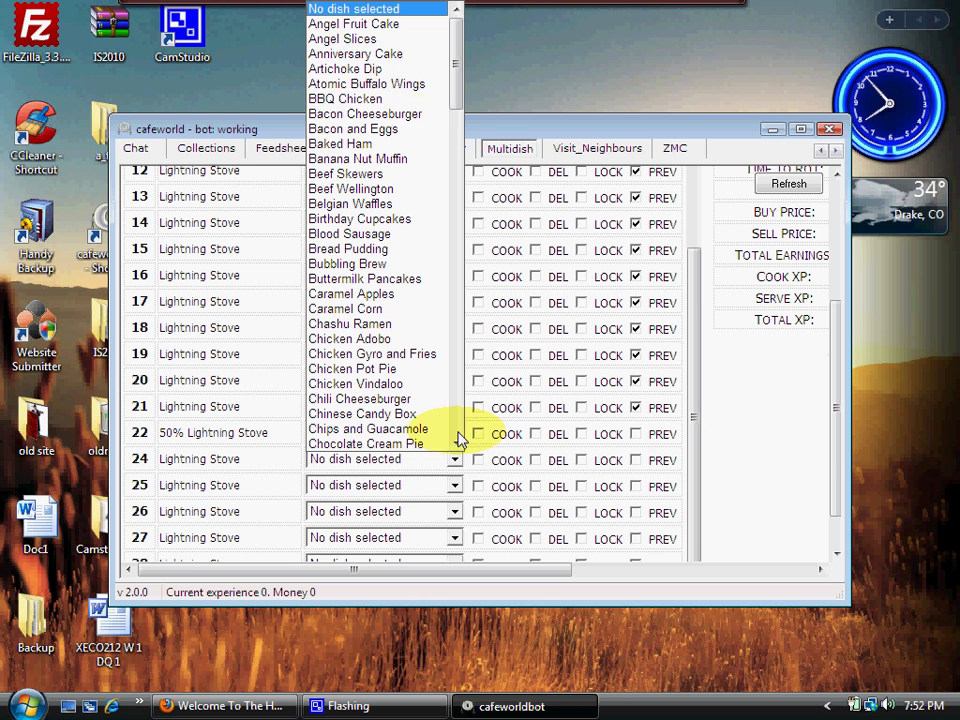
{"action": "left_click", "coordinate": [370, 26]}
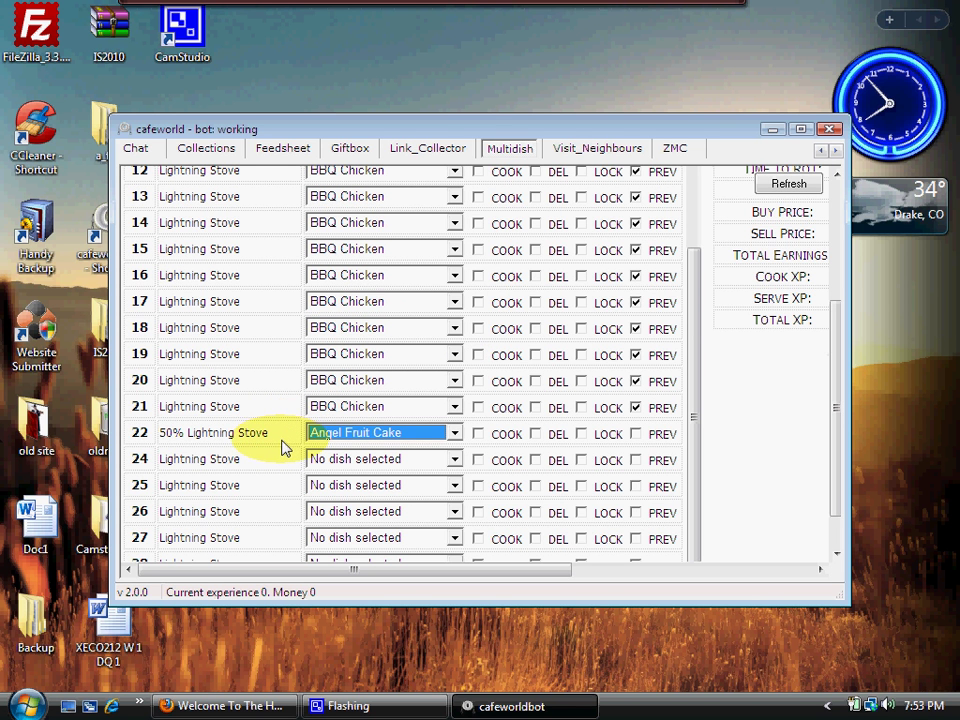
{"action": "left_click", "coordinate": [457, 463]}
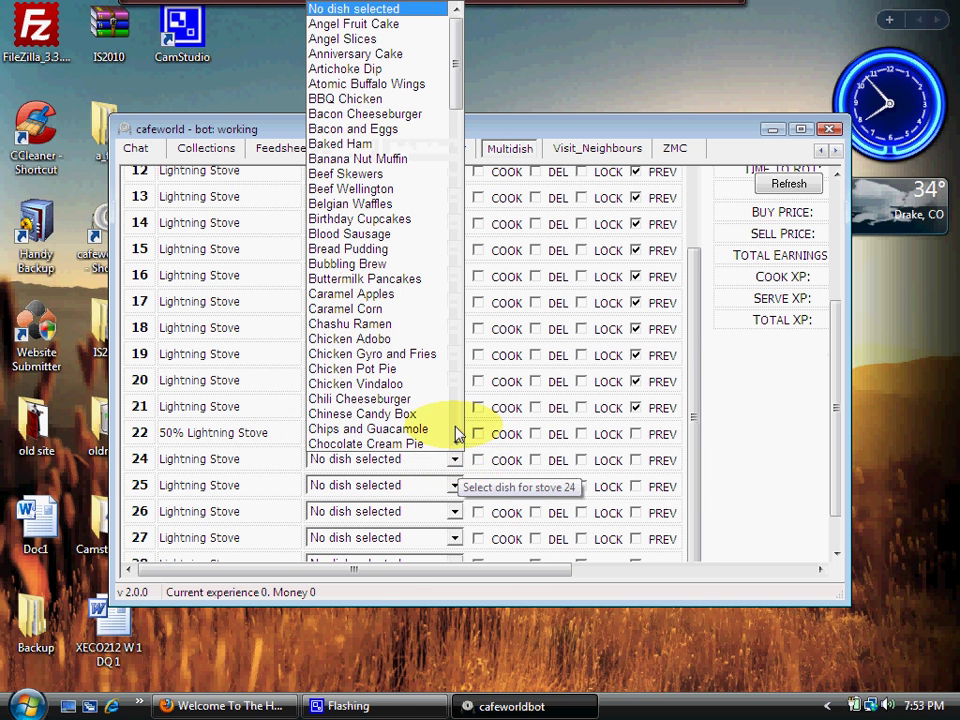
{"action": "left_click", "coordinate": [373, 100]}
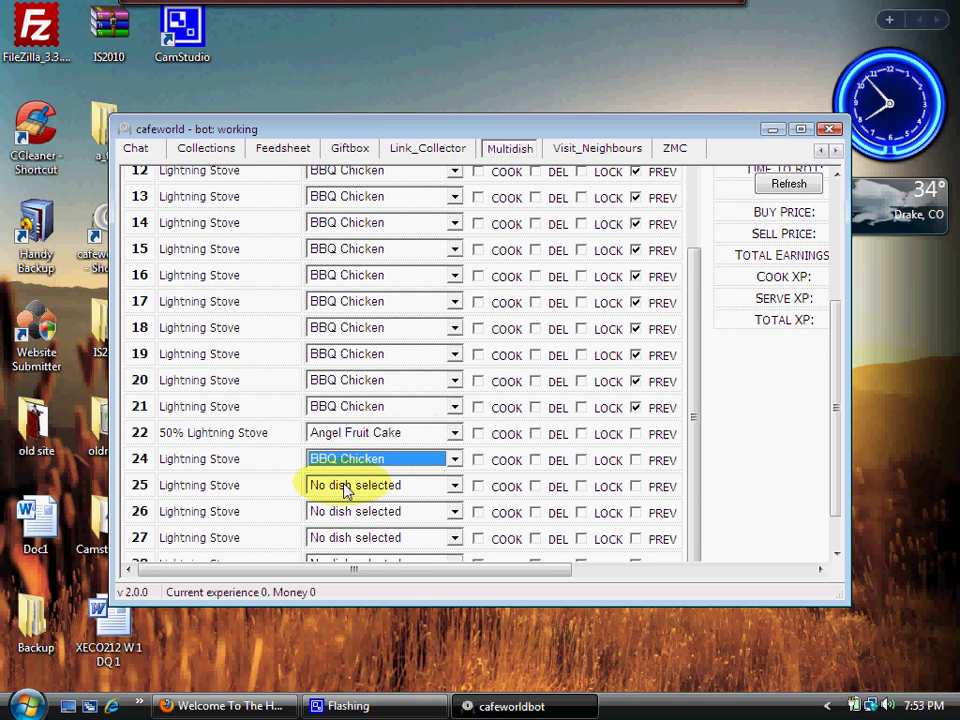
- Enable the option to use the previous stove's dish for stoves 25 through 28
{"action": "left_click", "coordinate": [637, 487]}
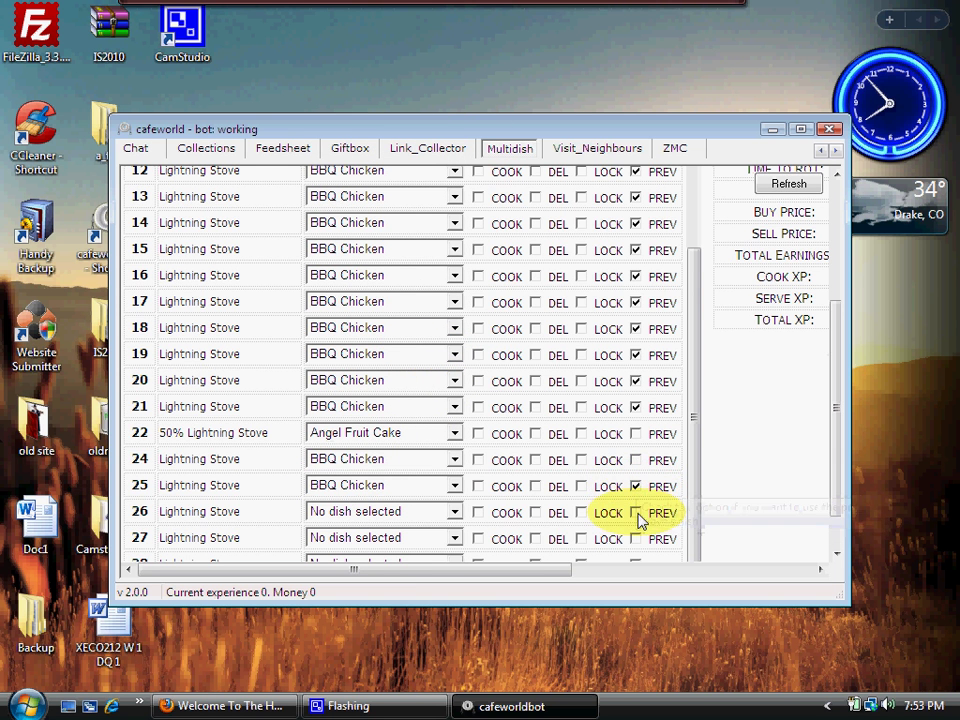
{"action": "left_click", "coordinate": [637, 513]}
{"action": "left_click", "coordinate": [637, 539]}
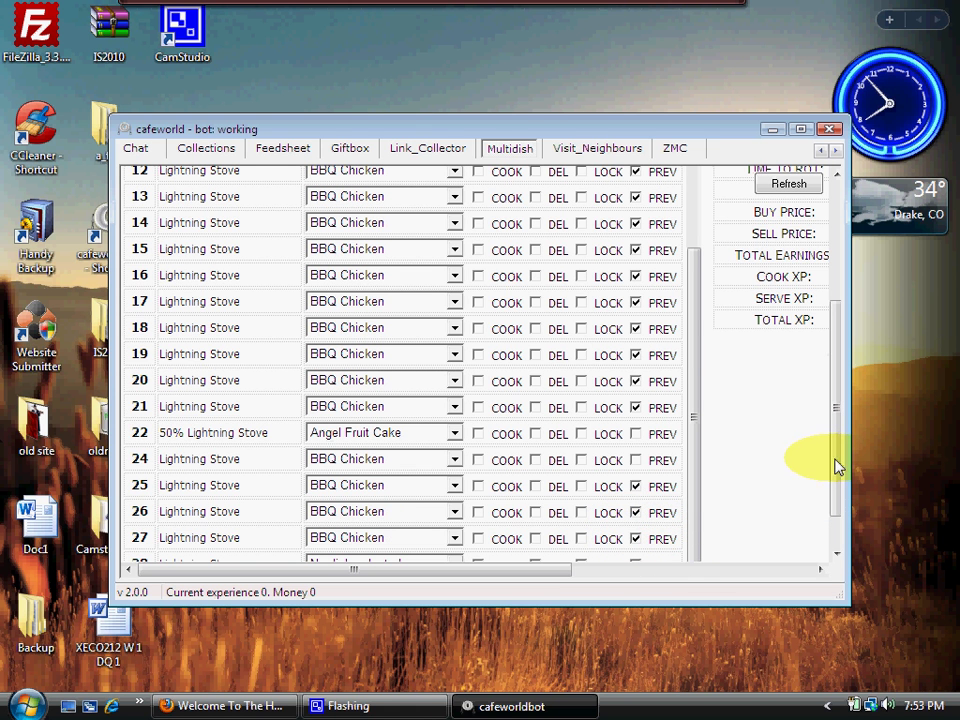
{"action": "left_click_drag", "start_coordinate": [838, 466], "coordinate": [840, 527]}
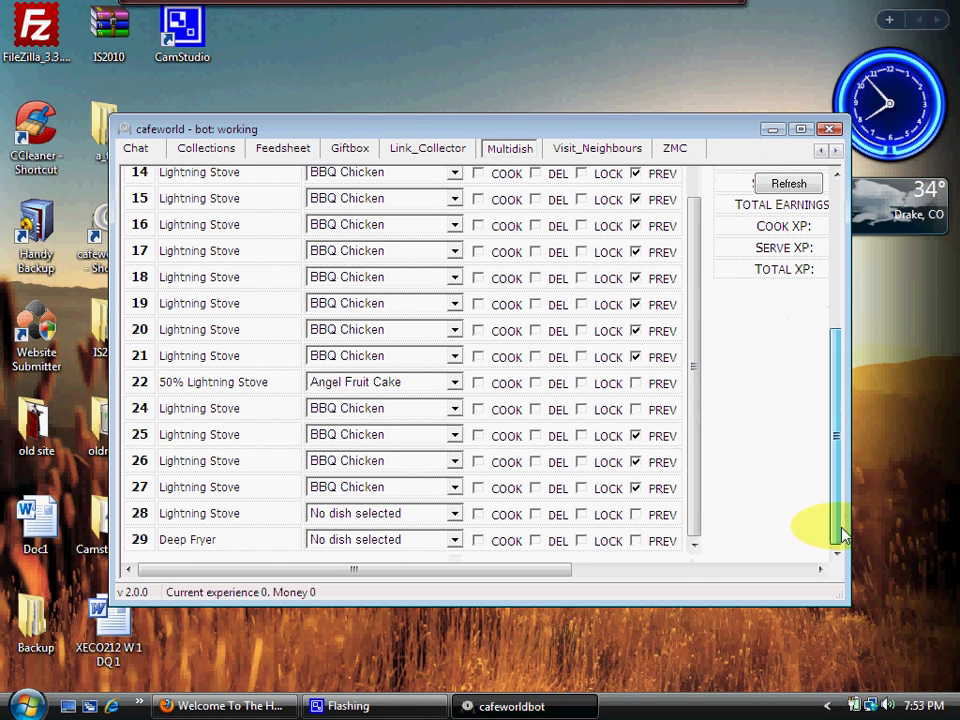
{"action": "left_click", "coordinate": [636, 516]}
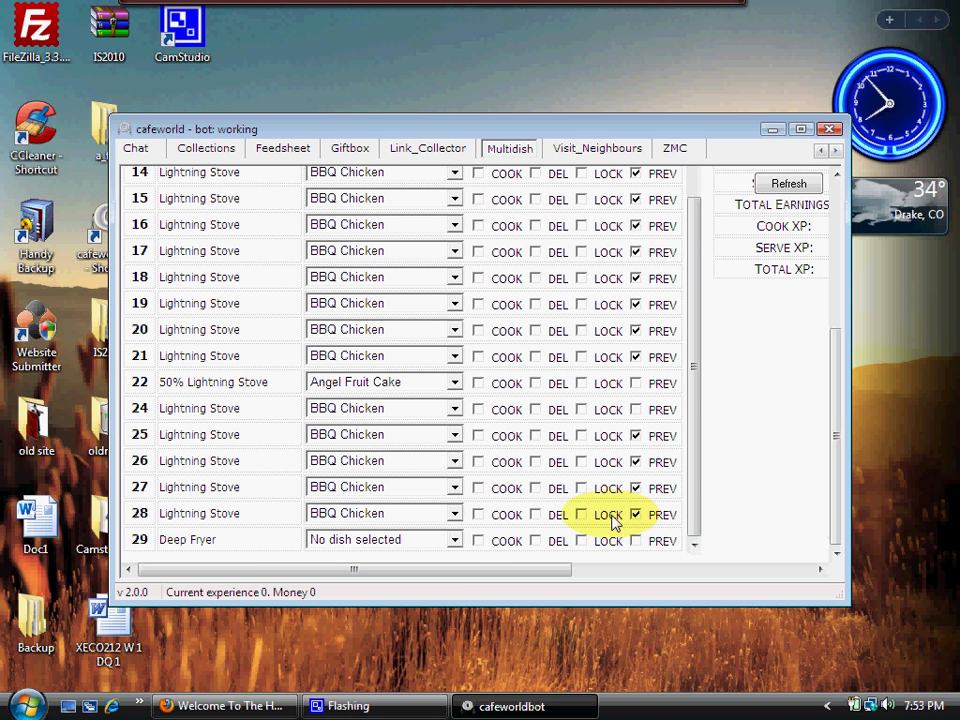
- Select Onion Rings as the dish for the Deep Fryer and save the Multidish assignments
{"action": "left_click", "coordinate": [455, 544]}
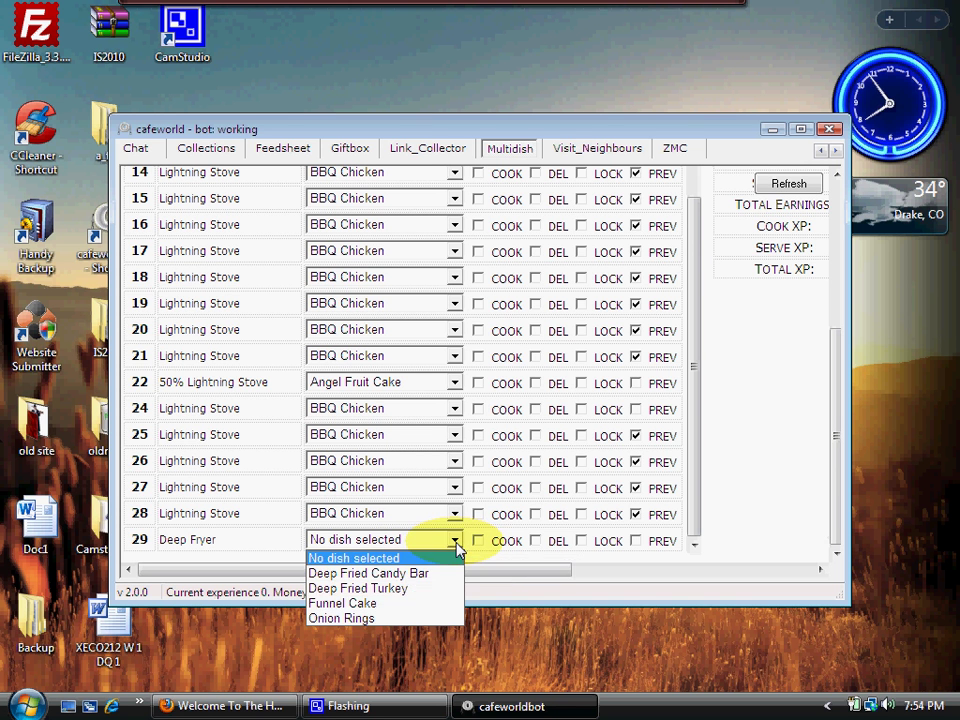
{"action": "left_click", "coordinate": [408, 619]}
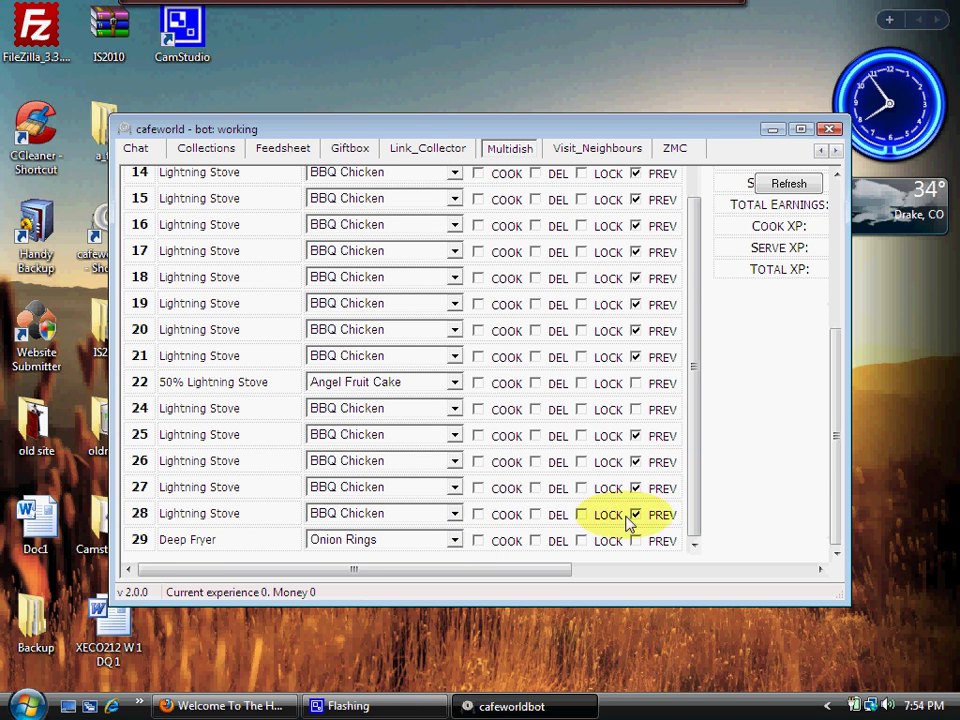
{"action": "left_click_drag", "start_coordinate": [840, 471], "coordinate": [836, 290]}
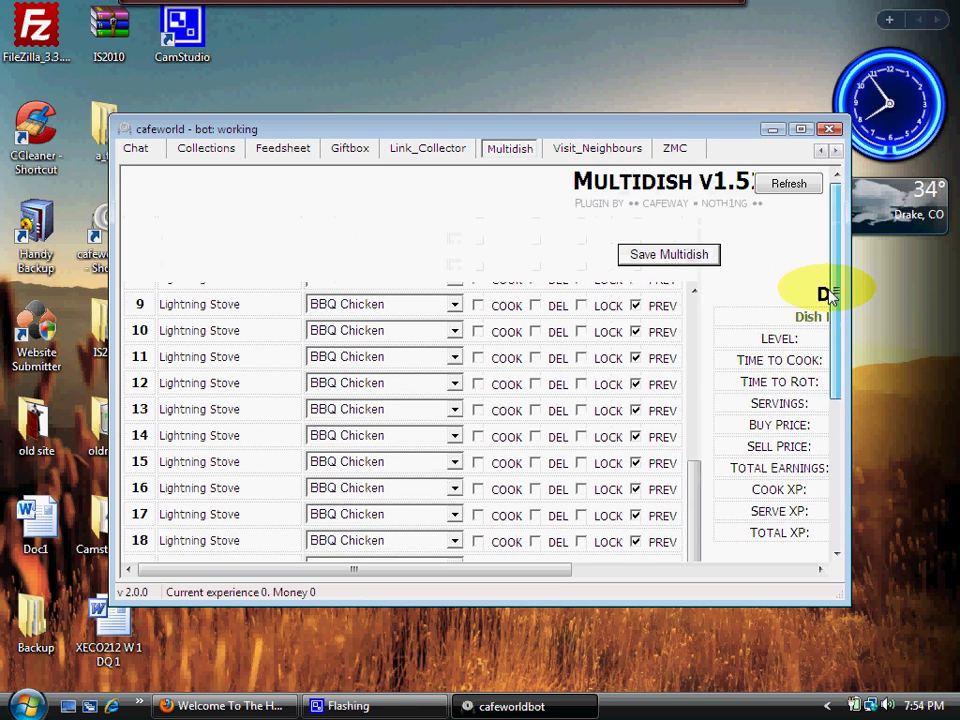
{"action": "left_click", "coordinate": [670, 255]}
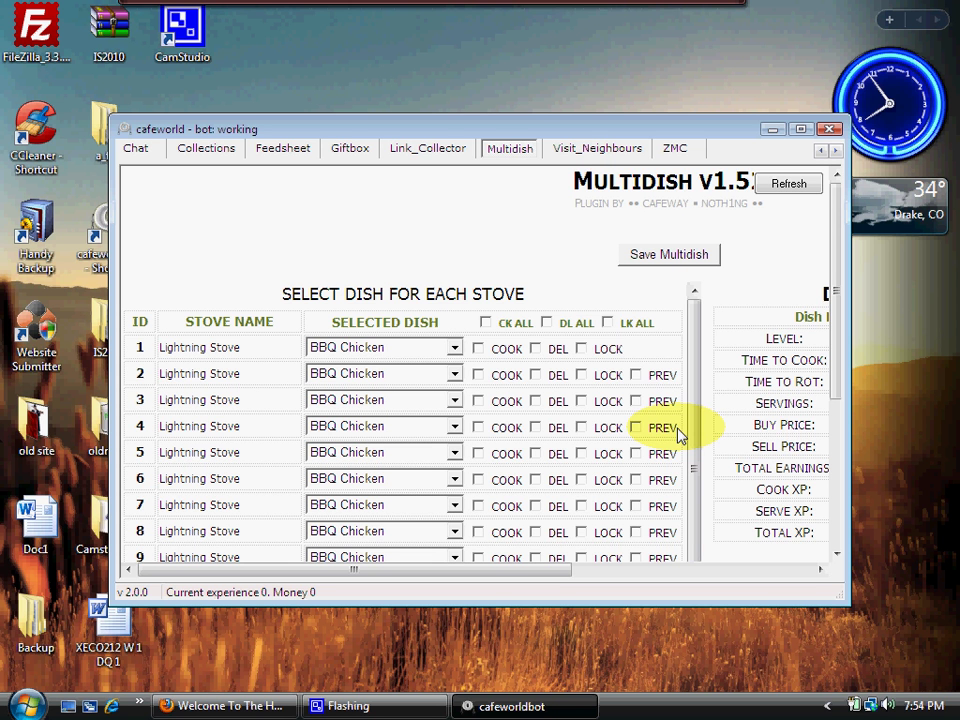
- Enable the lock and cook options for all stoves, save the Multidish settings, and check the stove list
{"action": "left_click", "coordinate": [607, 323]}
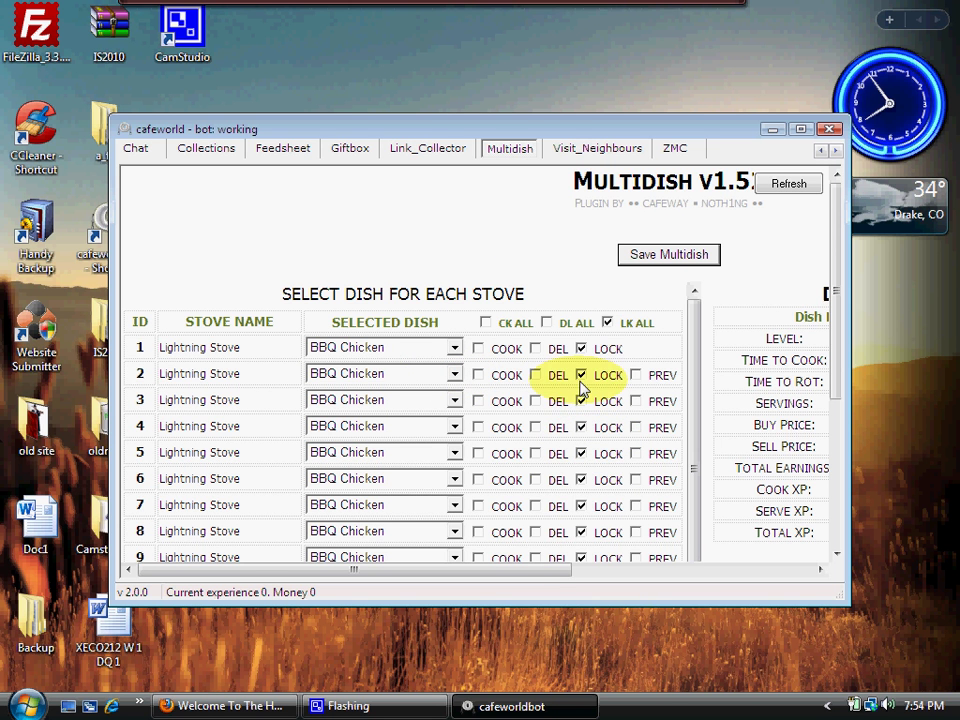
{"action": "left_click", "coordinate": [485, 324]}
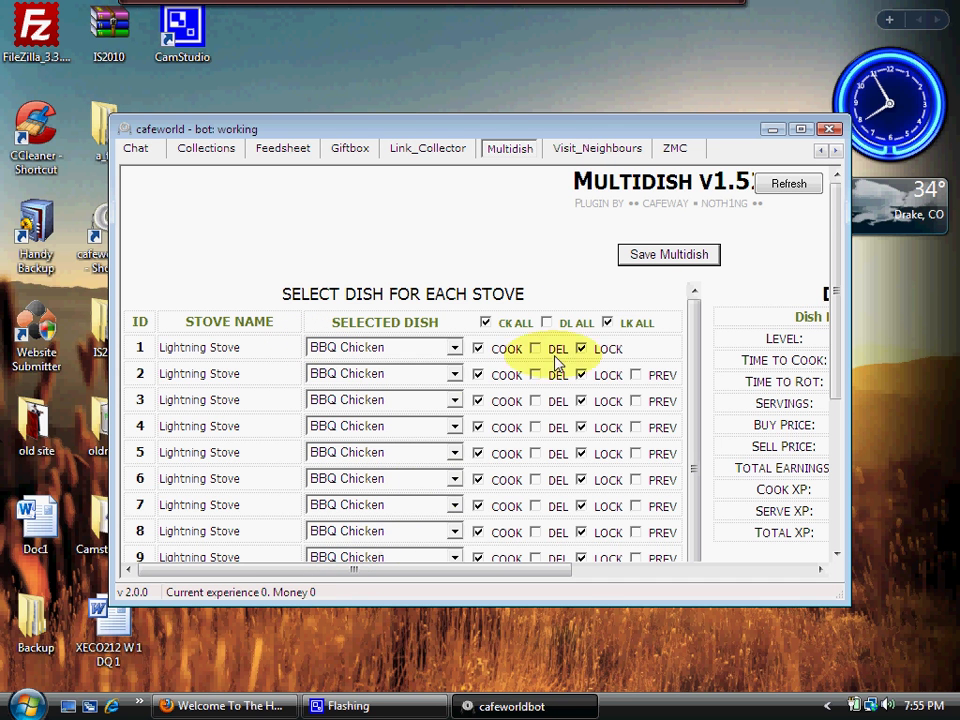
{"action": "left_click", "coordinate": [669, 256]}
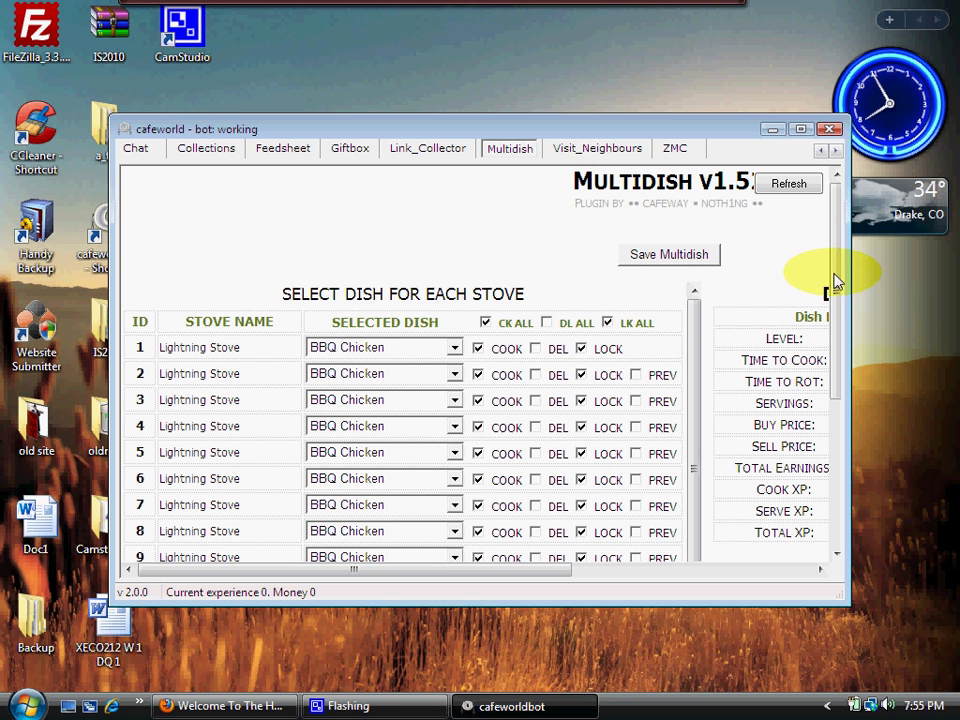
{"action": "left_click_drag", "start_coordinate": [836, 279], "coordinate": [831, 439]}
{"action": "left_click_drag", "start_coordinate": [698, 345], "coordinate": [649, 129]}
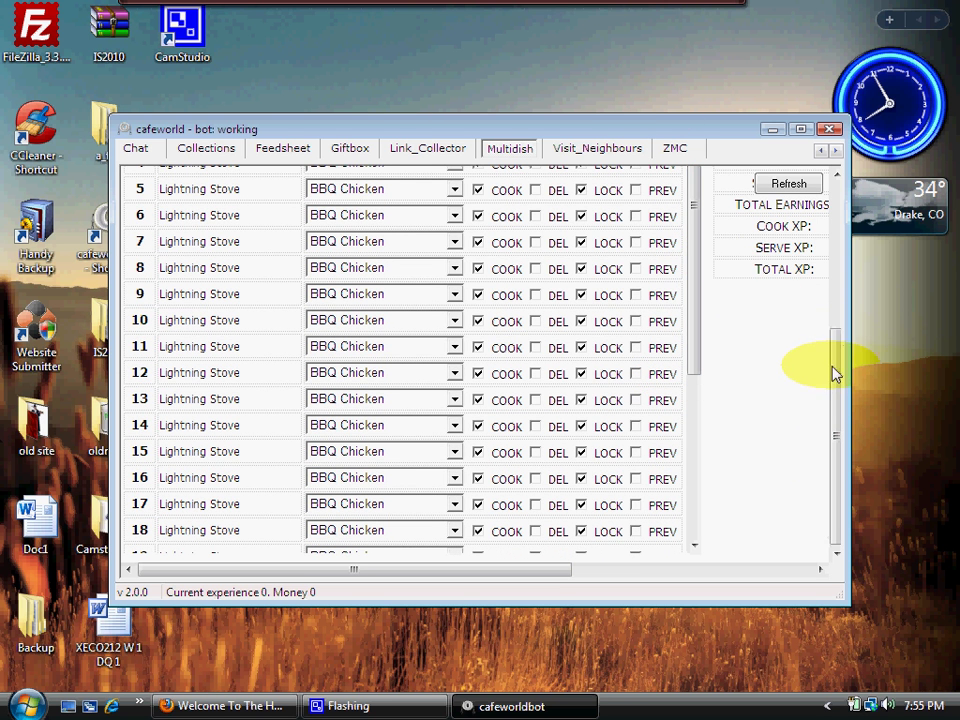
{"action": "left_click_drag", "start_coordinate": [836, 381], "coordinate": [840, 255]}
{"action": "scroll", "coordinate": [840, 255], "scroll_direction": "up", "scroll_amount": 3}
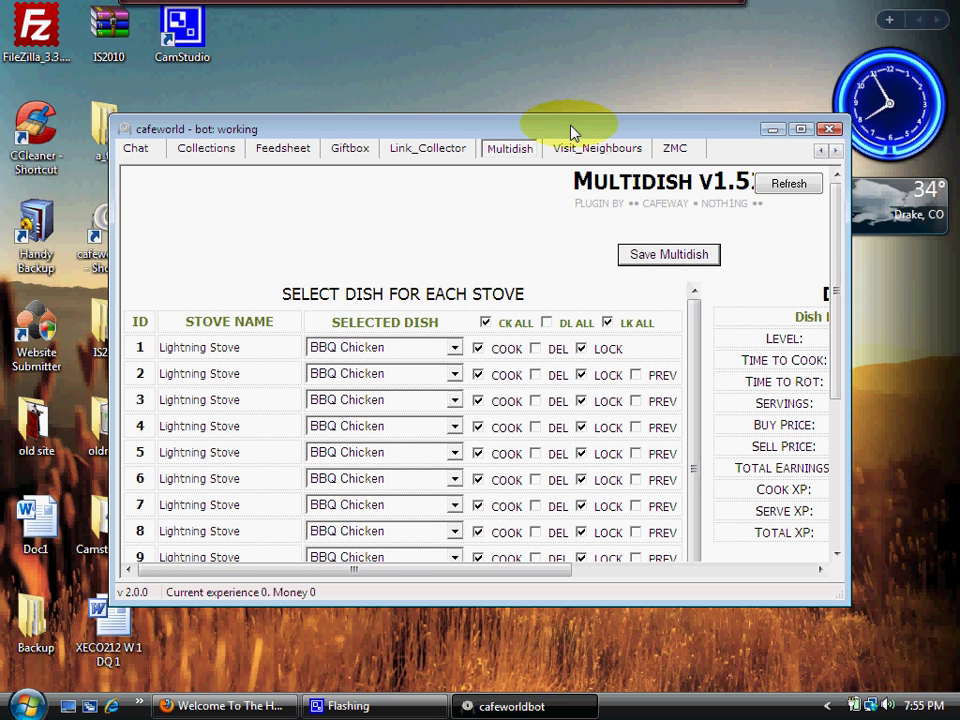
- Open the Link Collector plugin page and look through its item categories, from walls and decorations to assembly parts
{"action": "left_click", "coordinate": [420, 152]}
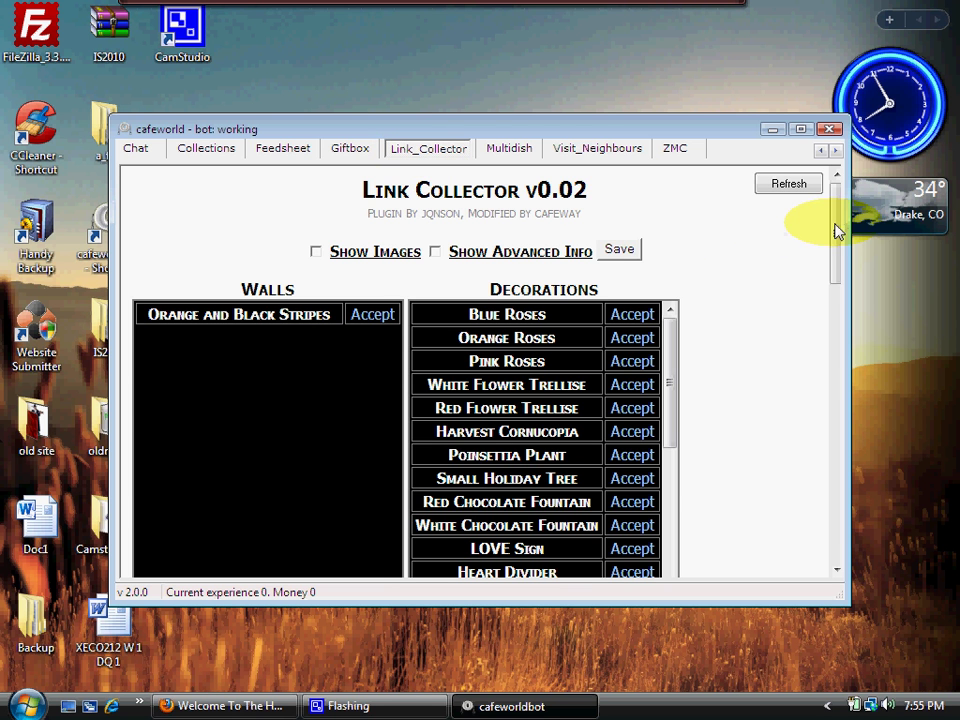
{"action": "left_click_drag", "start_coordinate": [836, 230], "coordinate": [868, 422]}
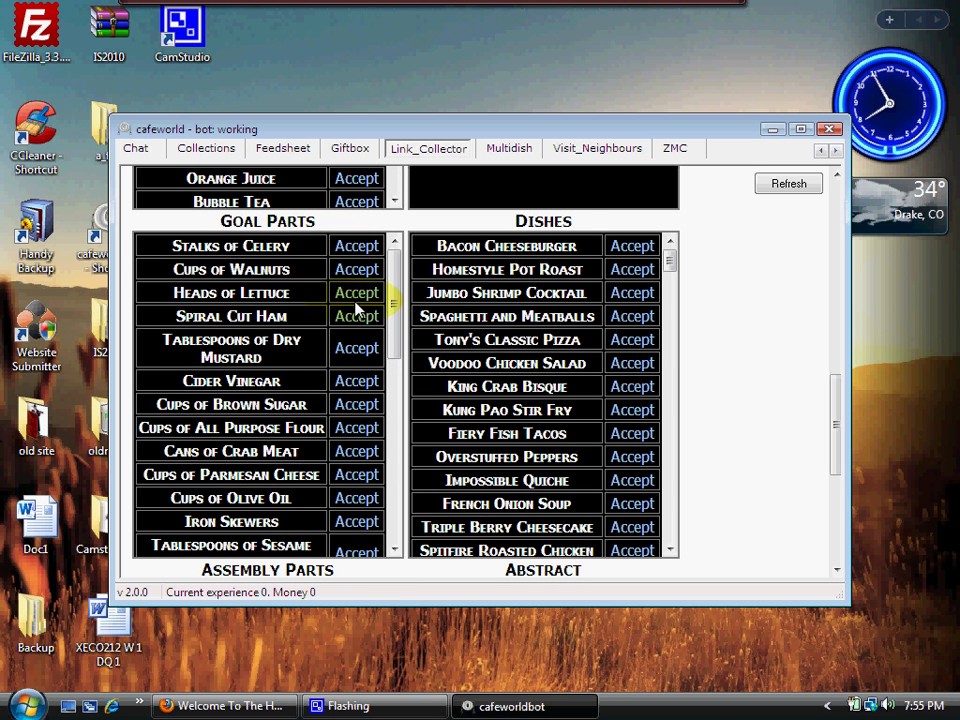
{"action": "left_click", "coordinate": [621, 250]}
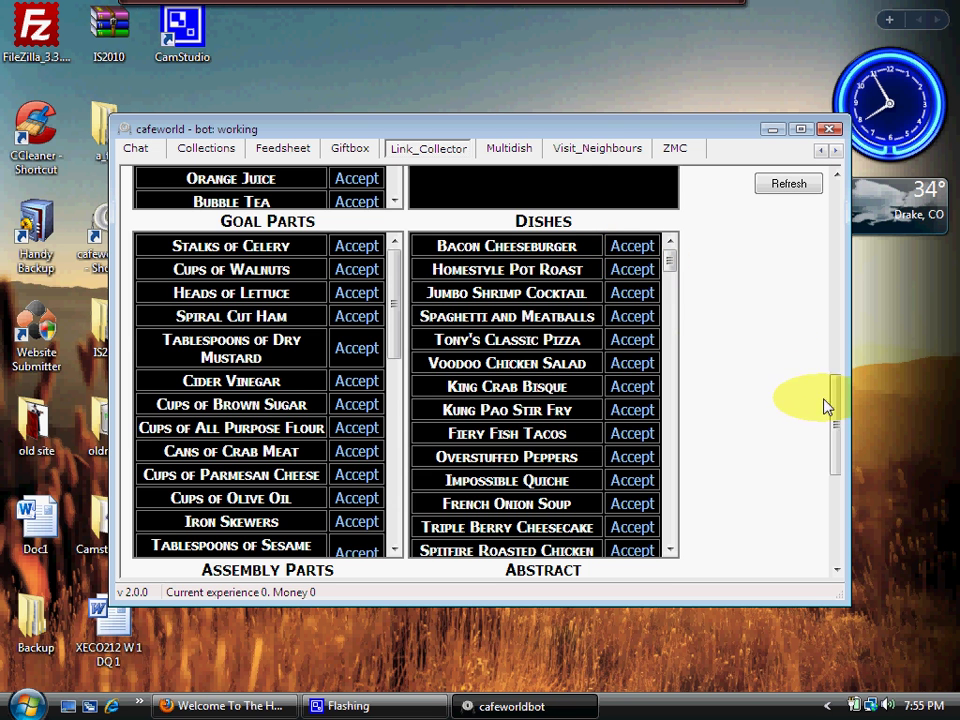
{"action": "left_click_drag", "start_coordinate": [836, 420], "coordinate": [861, 519]}
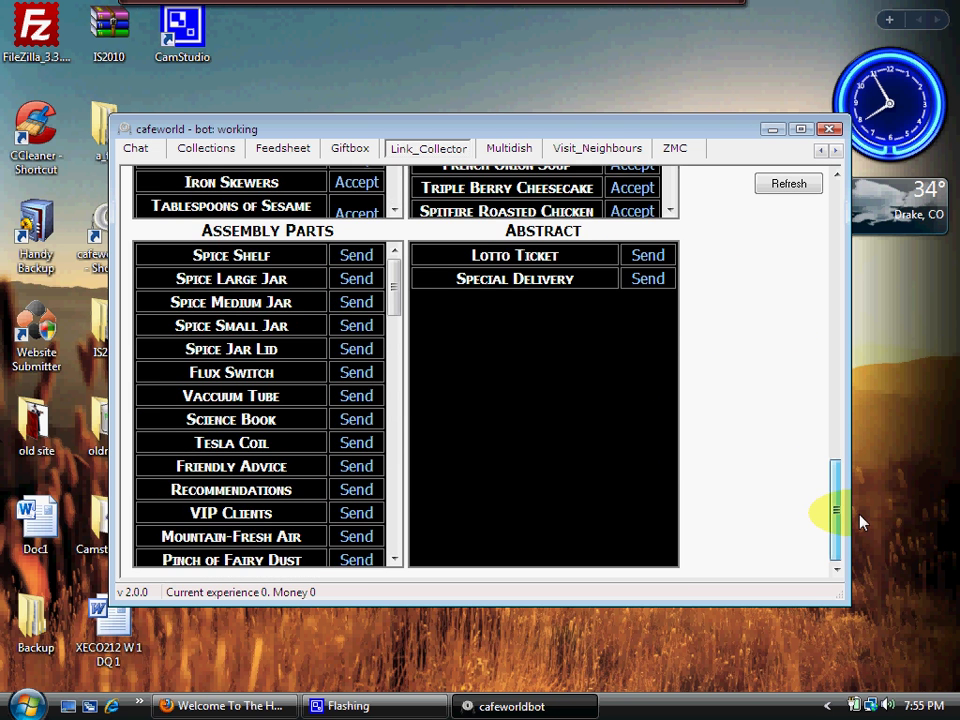
{"action": "left_click_drag", "start_coordinate": [840, 474], "coordinate": [819, 221]}
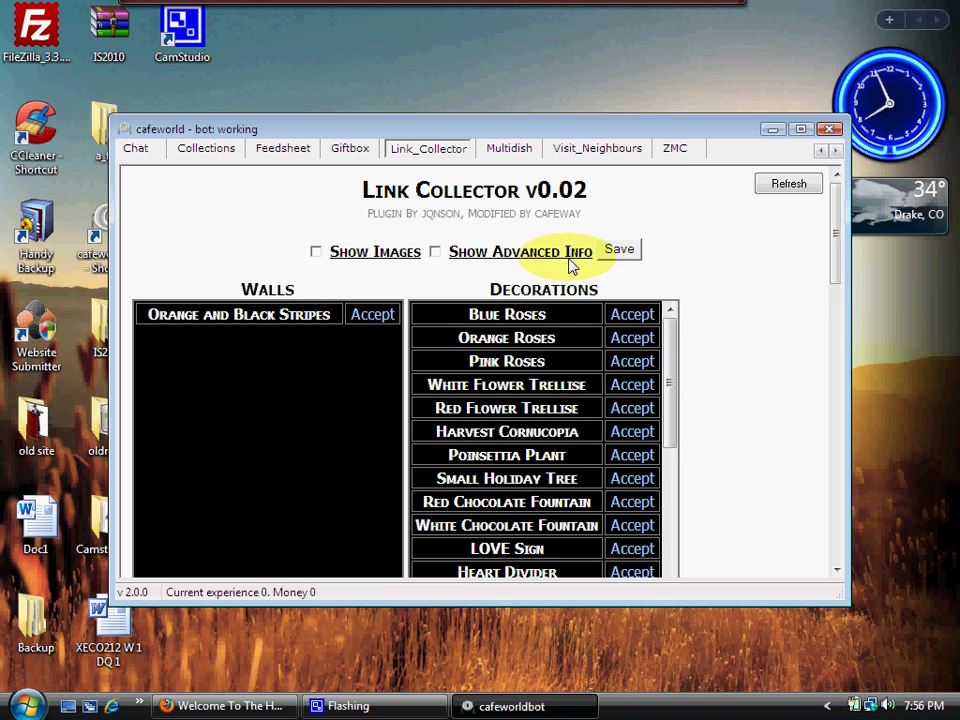
{"action": "left_click", "coordinate": [632, 314]}
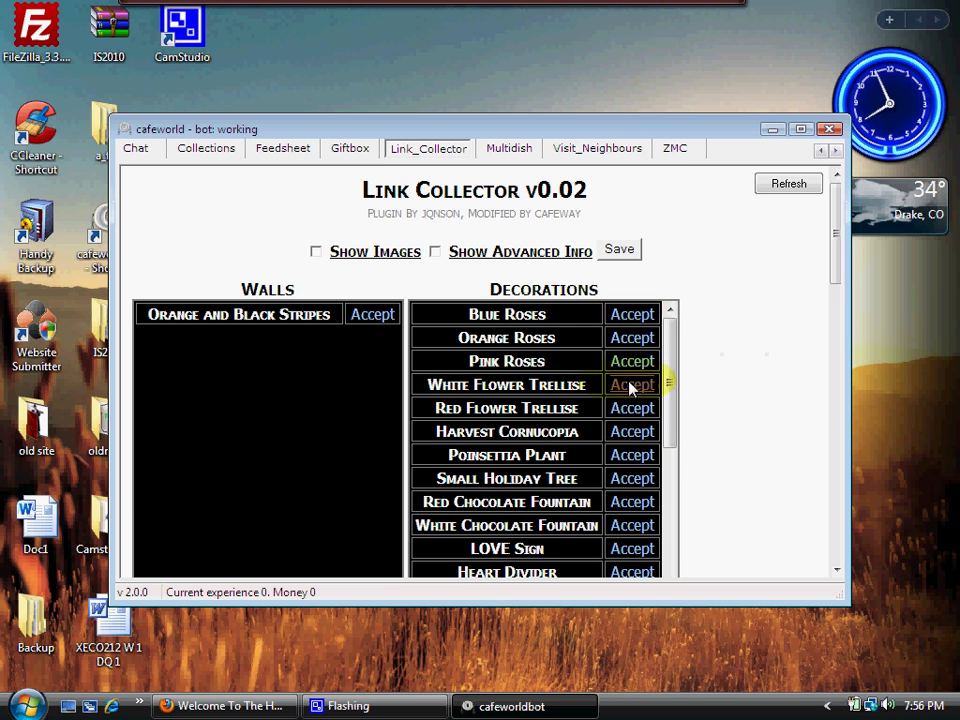
{"action": "left_click", "coordinate": [575, 272]}
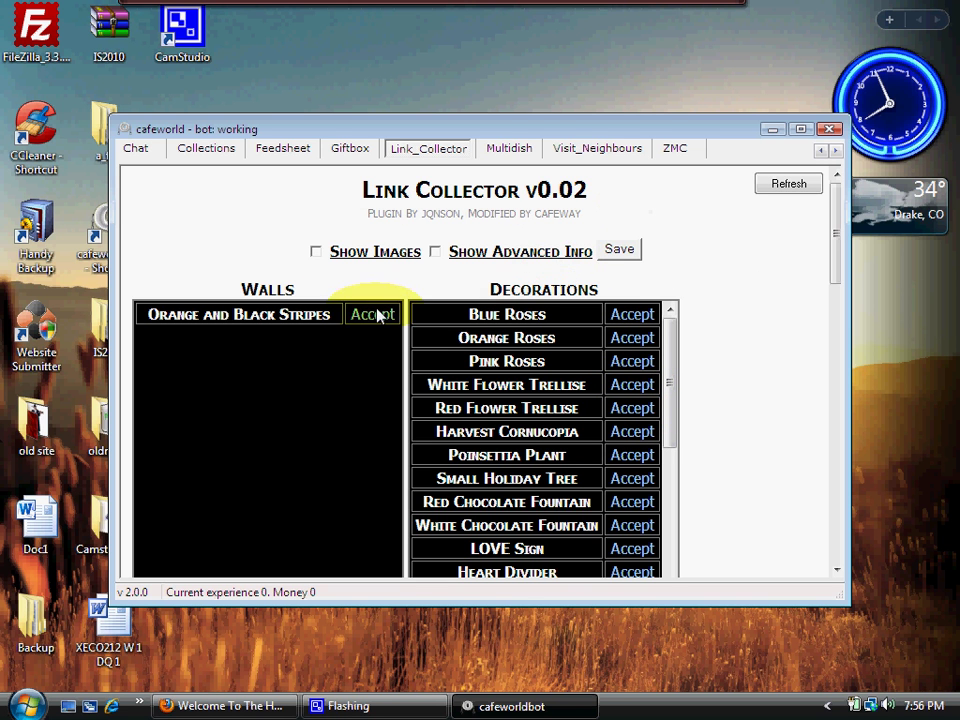
- Open the Giftbox plugin page and the number of gifts to serve per cycle for editing
{"action": "left_click", "coordinate": [350, 152]}
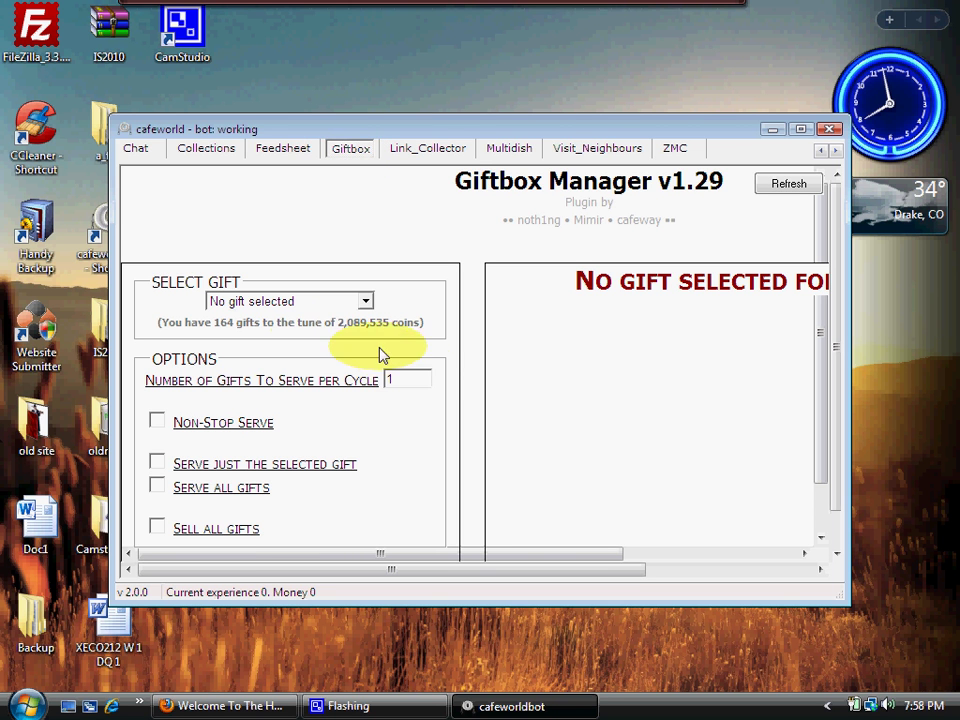
{"action": "left_click", "coordinate": [405, 381]}
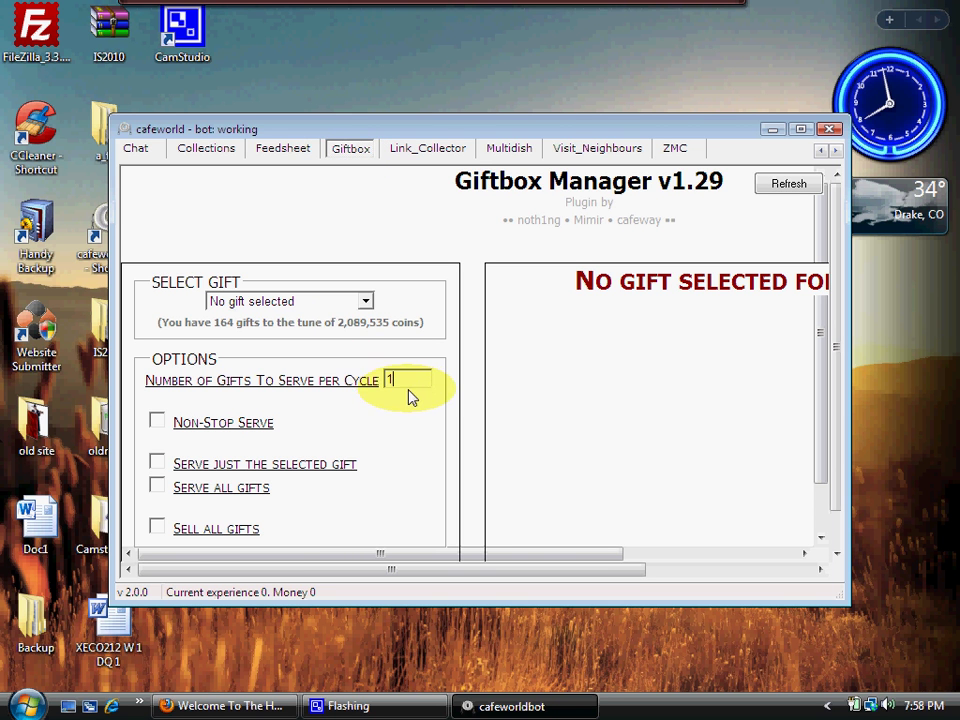